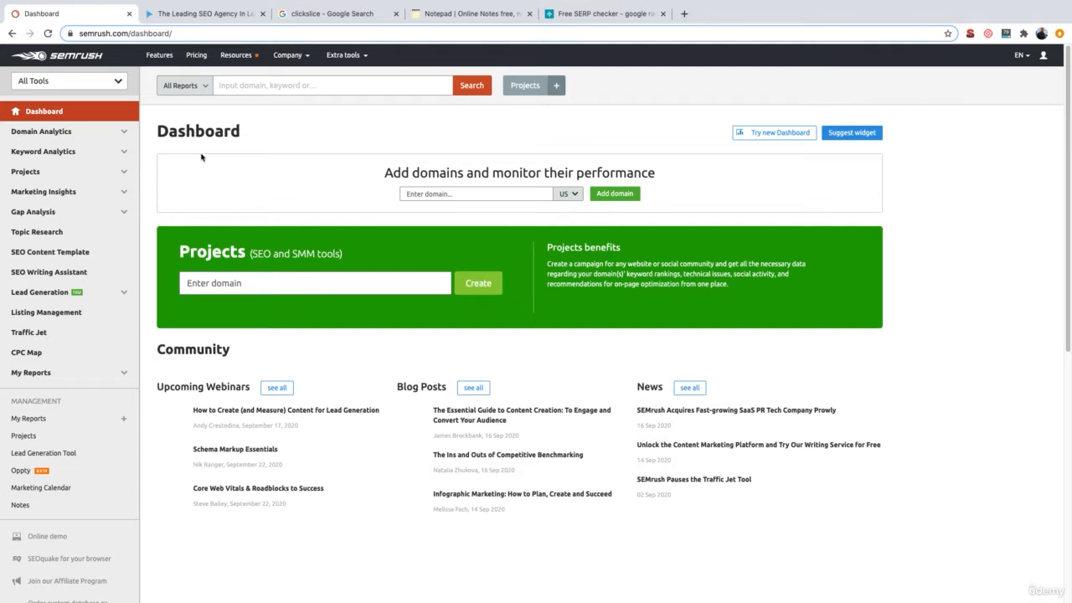
{"action": "left_click", "coordinate": [96, 172]}
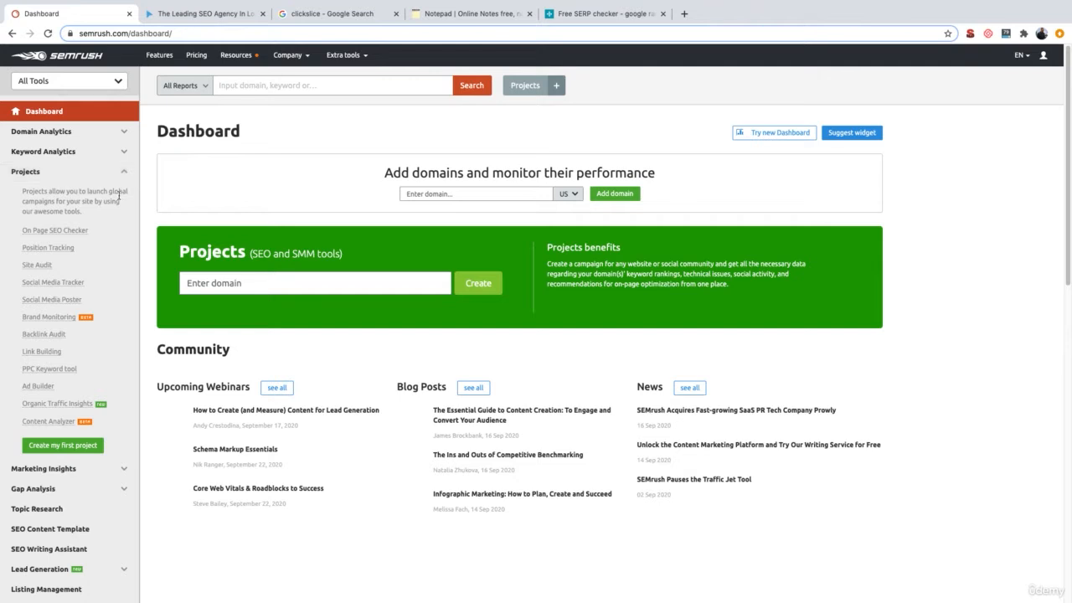
{"action": "left_click", "coordinate": [48, 246]}
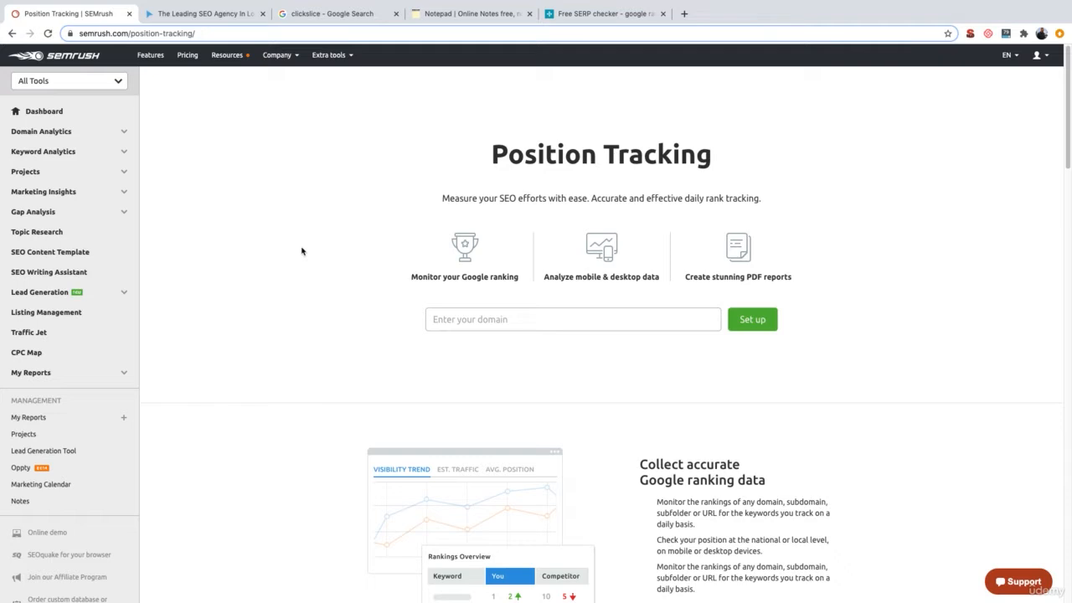
{"action": "left_click", "coordinate": [466, 320]}
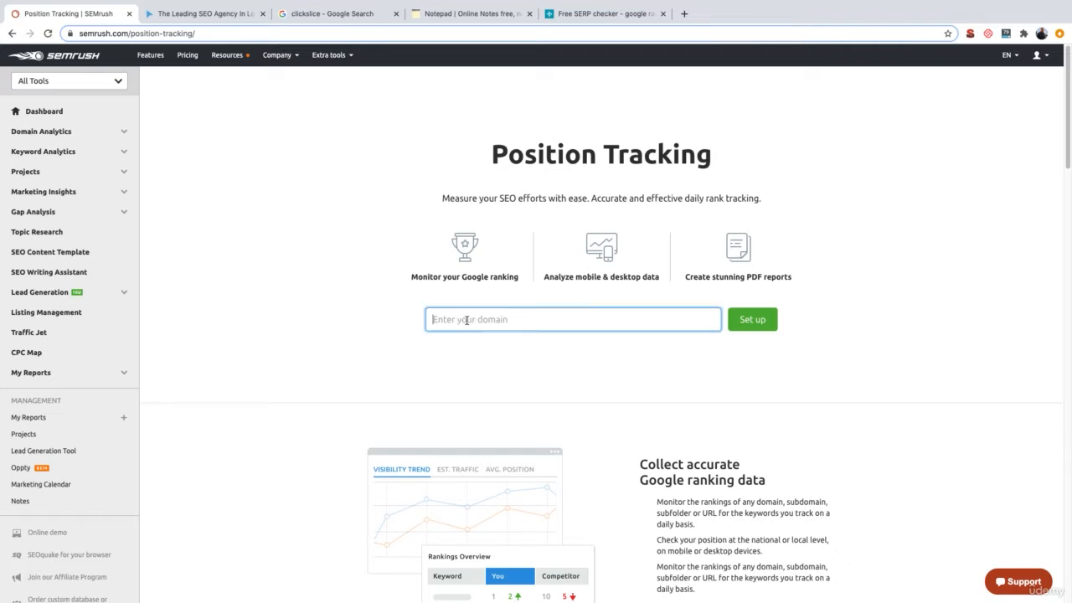
{"action": "type", "text": "https://www.clickslice.co.uk/"}
{"action": "left_click", "coordinate": [467, 357]}
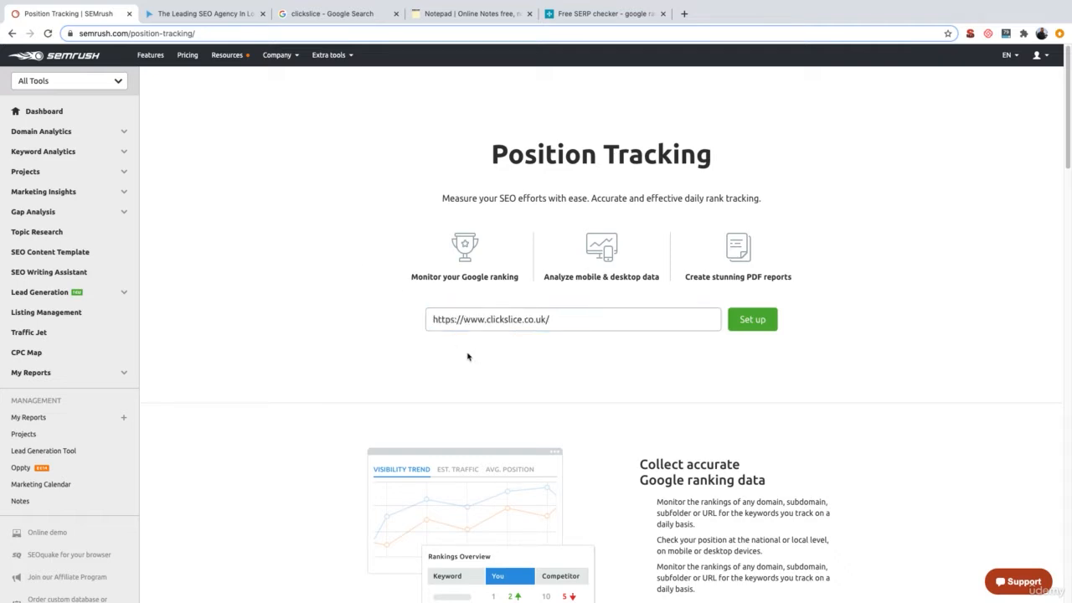
{"action": "left_click", "coordinate": [570, 324]}
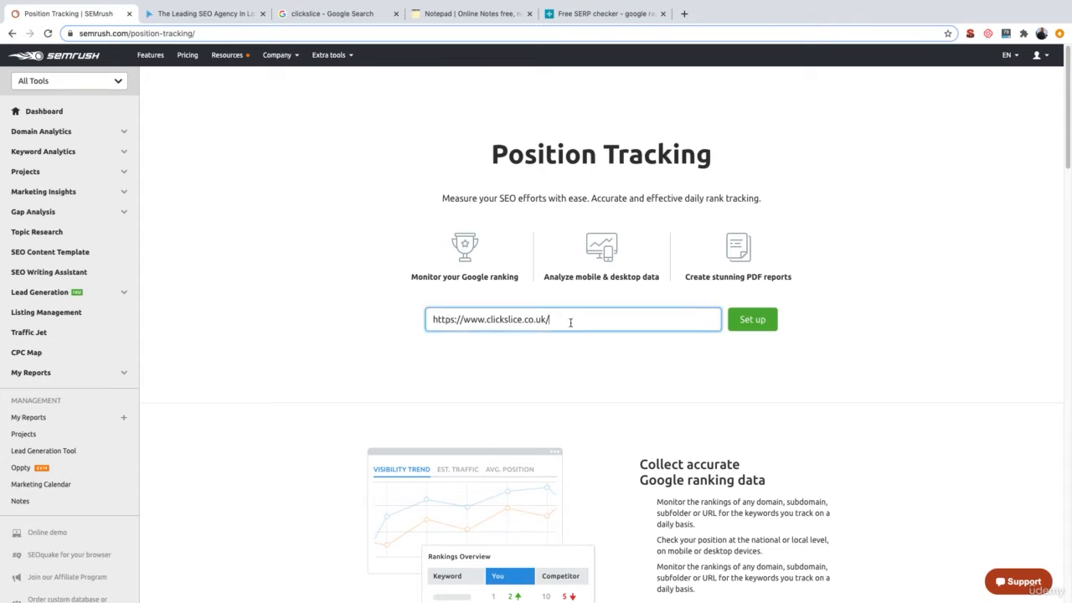
{"action": "type", "text": "sal"}
{"action": "key", "text": "BackSpace"}
{"action": "key", "text": "BackSpace"}
{"action": "key", "text": "BackSpace"}
{"action": "type", "text": "sa"}
{"action": "key", "text": "BackSpace"}
{"action": "type", "text": "about"}
{"action": "key", "text": "BackSpace"}
{"action": "key", "text": "BackSpace"}
{"action": "key", "text": "BackSpace"}
{"action": "key", "text": "BackSpace"}
{"action": "key", "text": "BackSpace"}
Start the tracking setup for the domain and set the campaign location to London, England, United Kingdom
{"action": "left_click", "coordinate": [764, 324]}
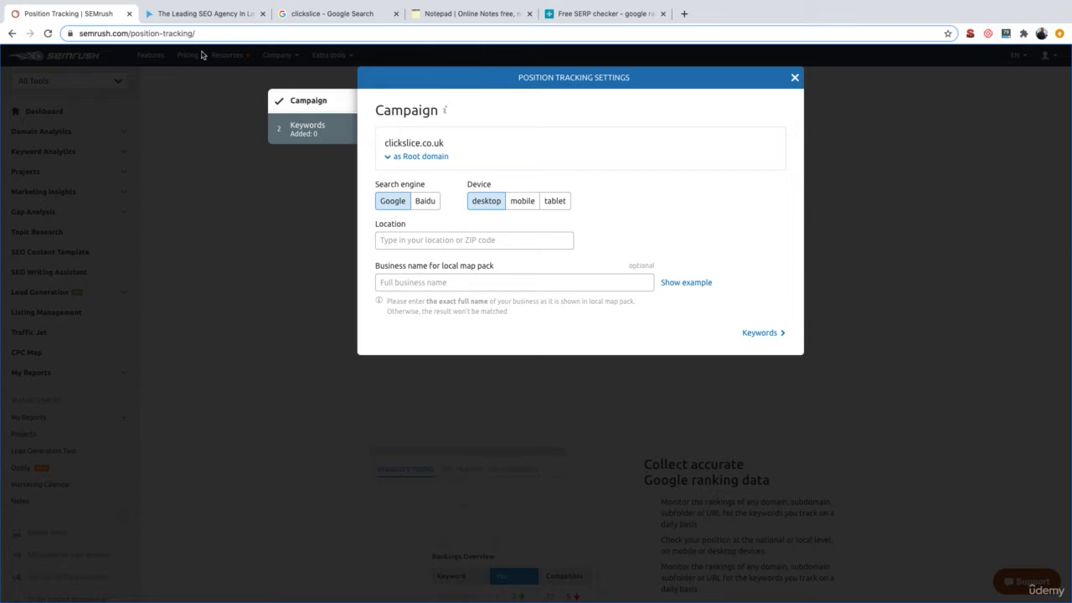
{"action": "left_click", "coordinate": [205, 14]}
{"action": "double_click", "coordinate": [546, 300]}
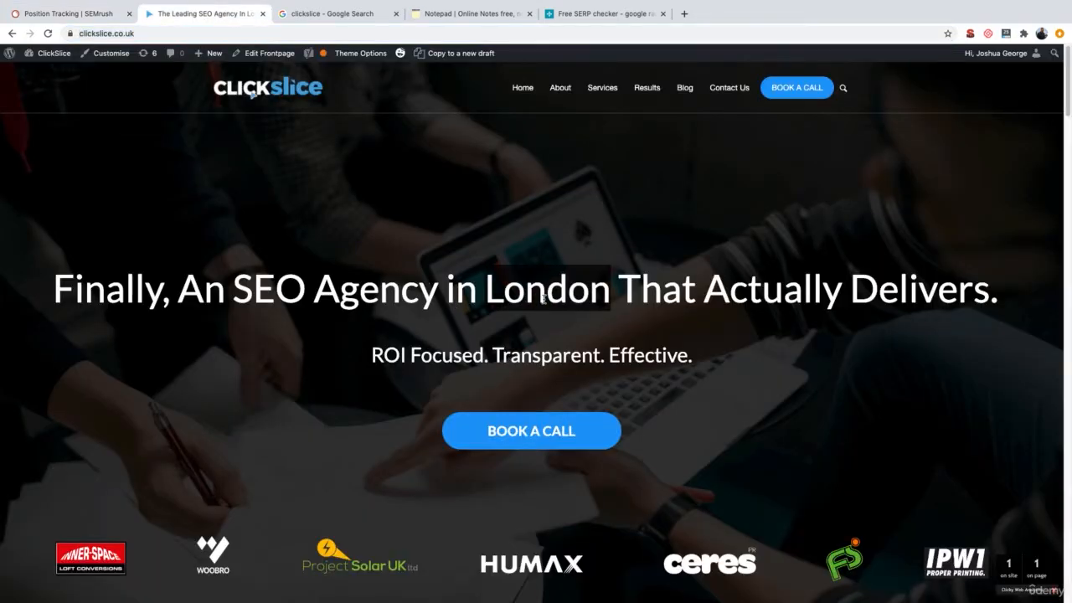
{"action": "left_click", "coordinate": [83, 15]}
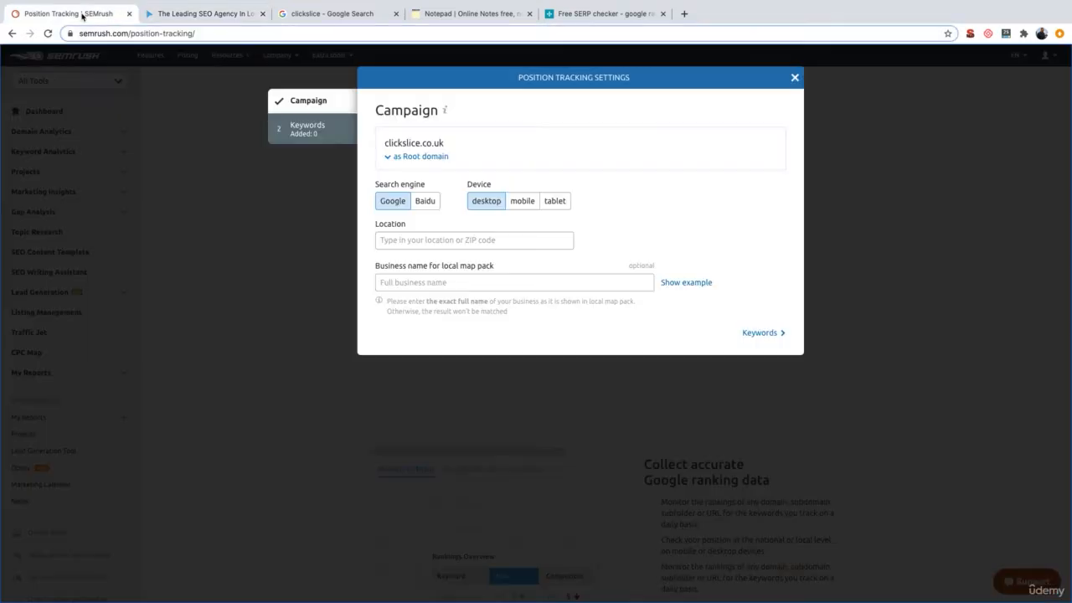
{"action": "left_click", "coordinate": [400, 241]}
{"action": "type", "text": "london"}
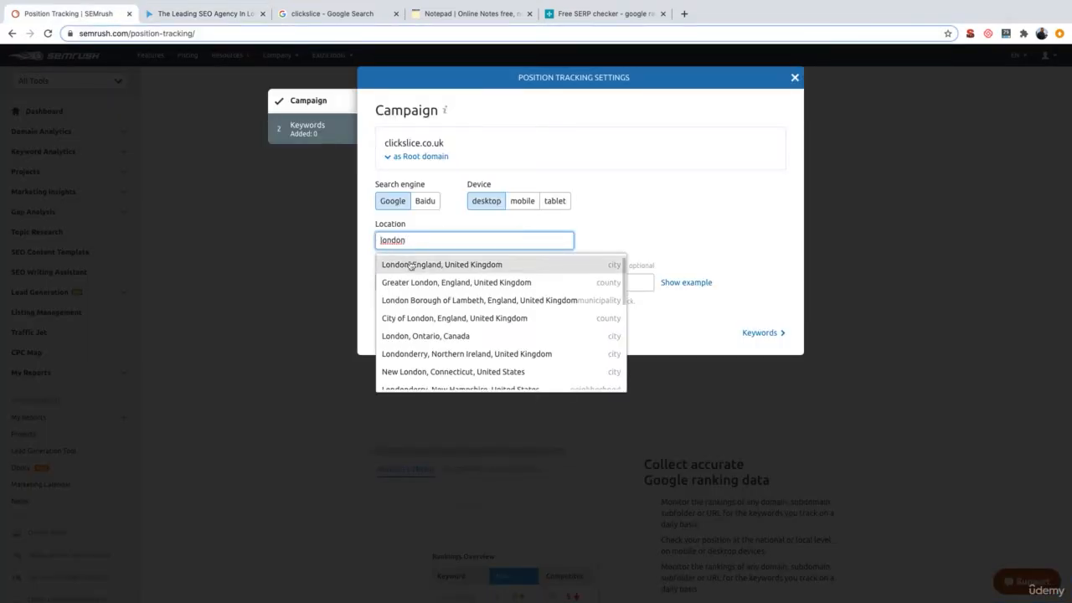
{"action": "left_click", "coordinate": [408, 262]}
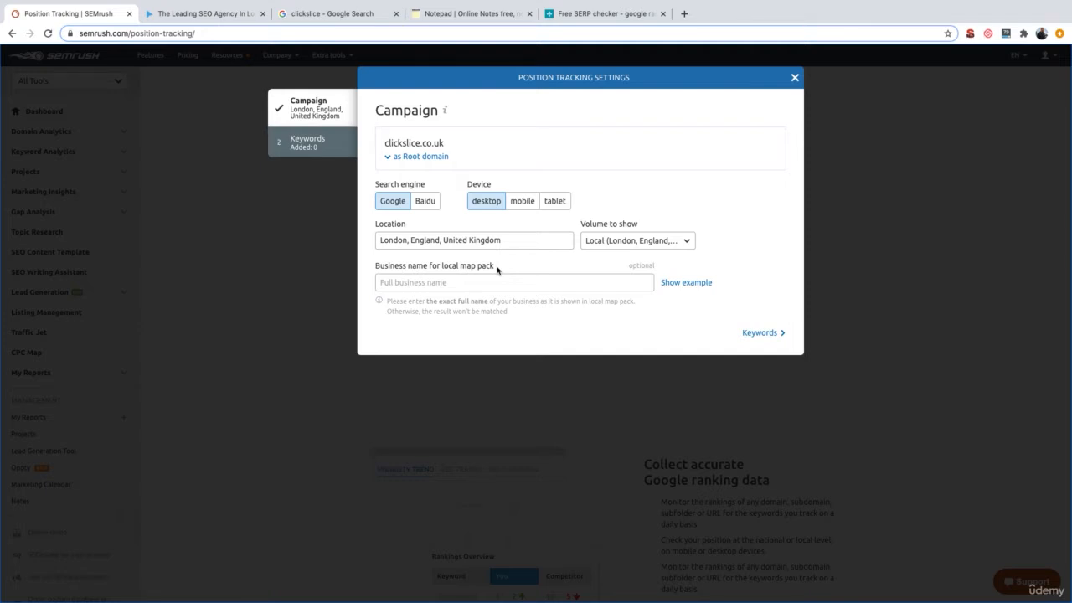
Choose Local (London, England, United Kingdom) as the search volume to show for the campaign
{"action": "left_click", "coordinate": [352, 15]}
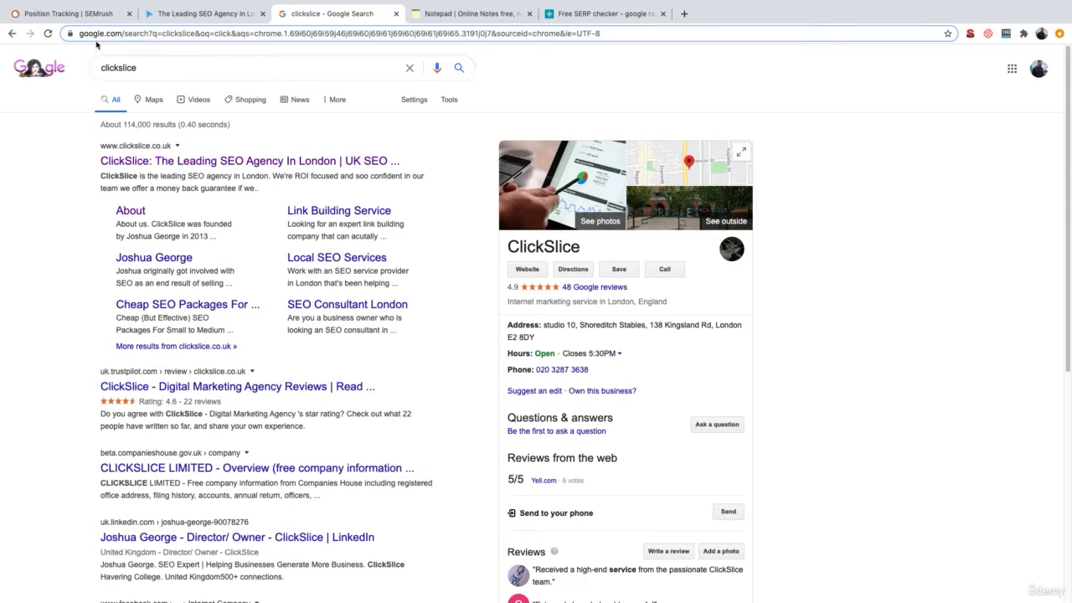
{"action": "left_click", "coordinate": [84, 13]}
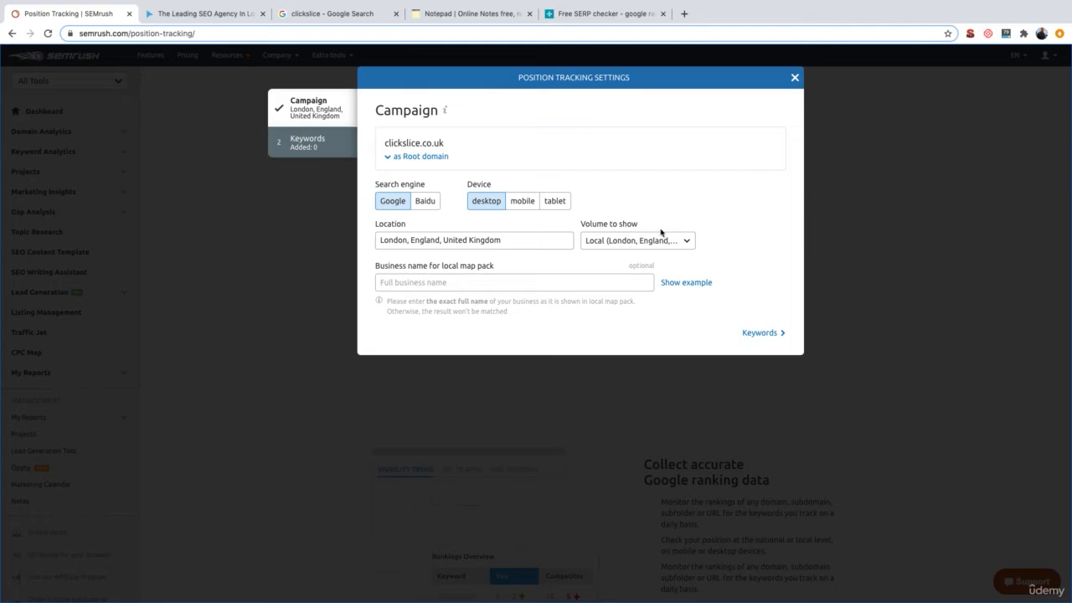
{"action": "left_click", "coordinate": [629, 242]}
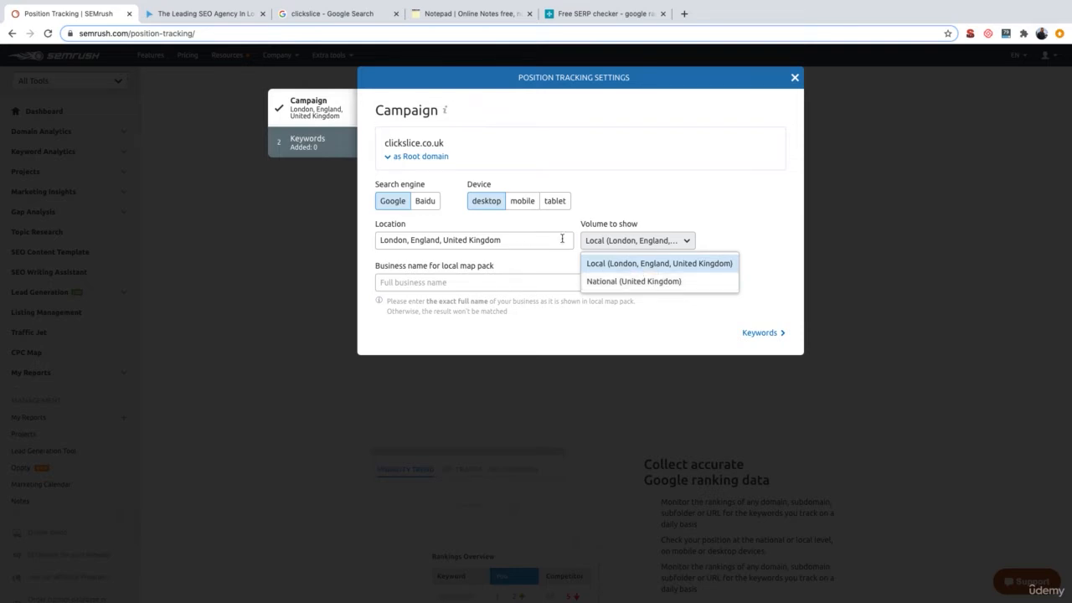
{"action": "left_click", "coordinate": [643, 266]}
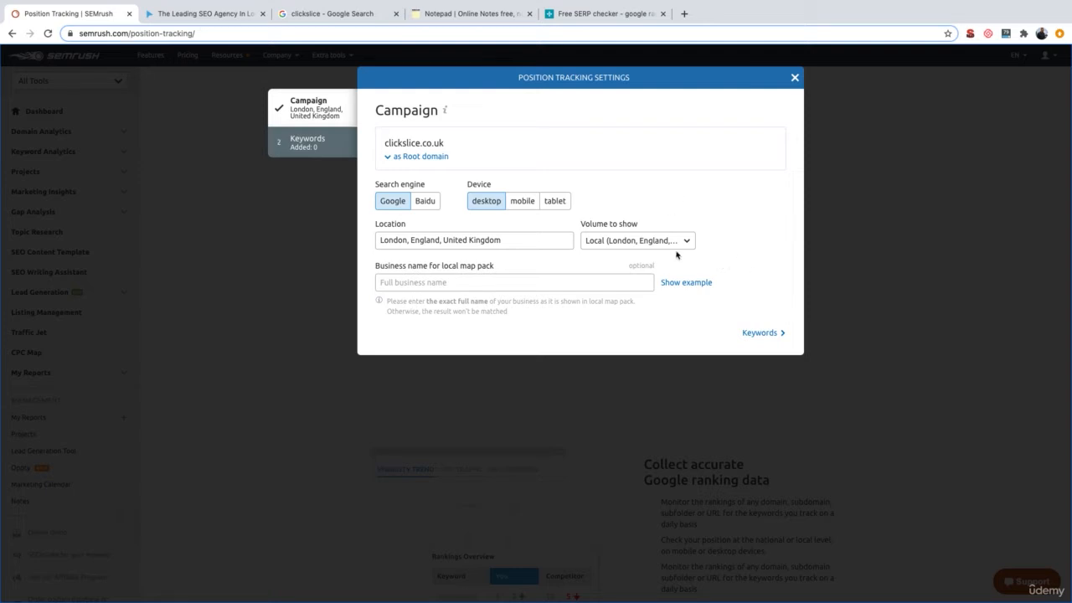
Copy the four keywords from the online notepad, "local seo services london" through "seo essex", into the campaign's keyword sandbox
{"action": "left_click", "coordinate": [767, 333]}
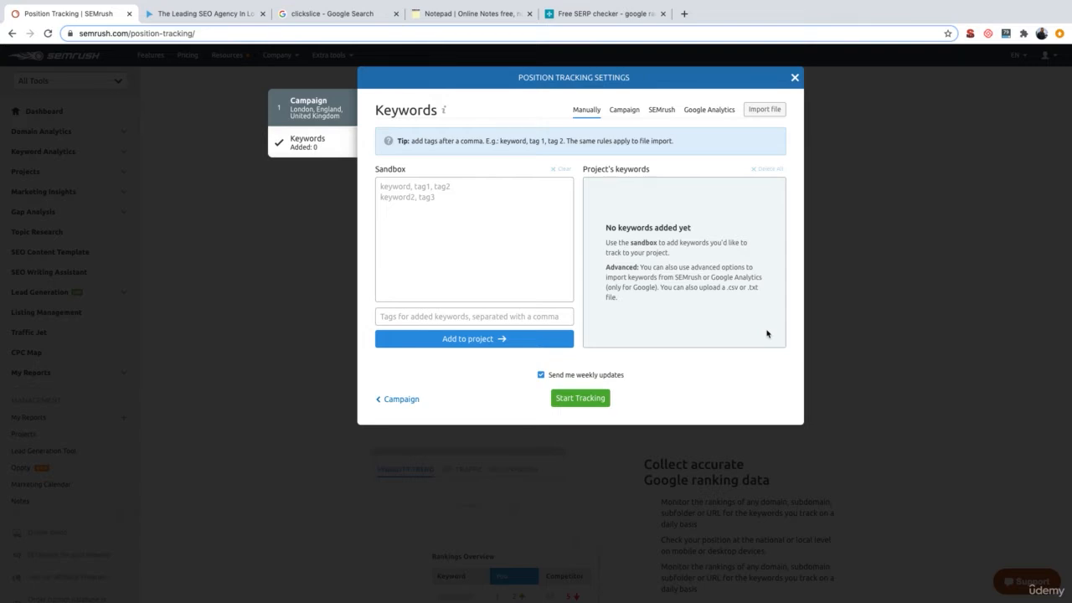
{"action": "left_click", "coordinate": [478, 14]}
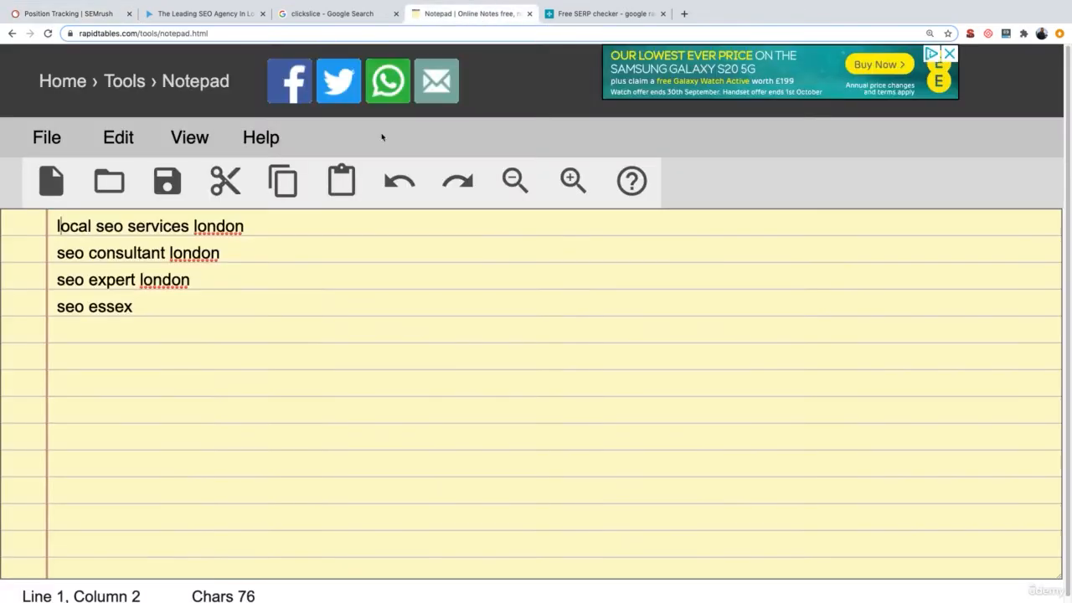
{"action": "left_click", "coordinate": [238, 354]}
{"action": "key", "text": "ctrl+a"}
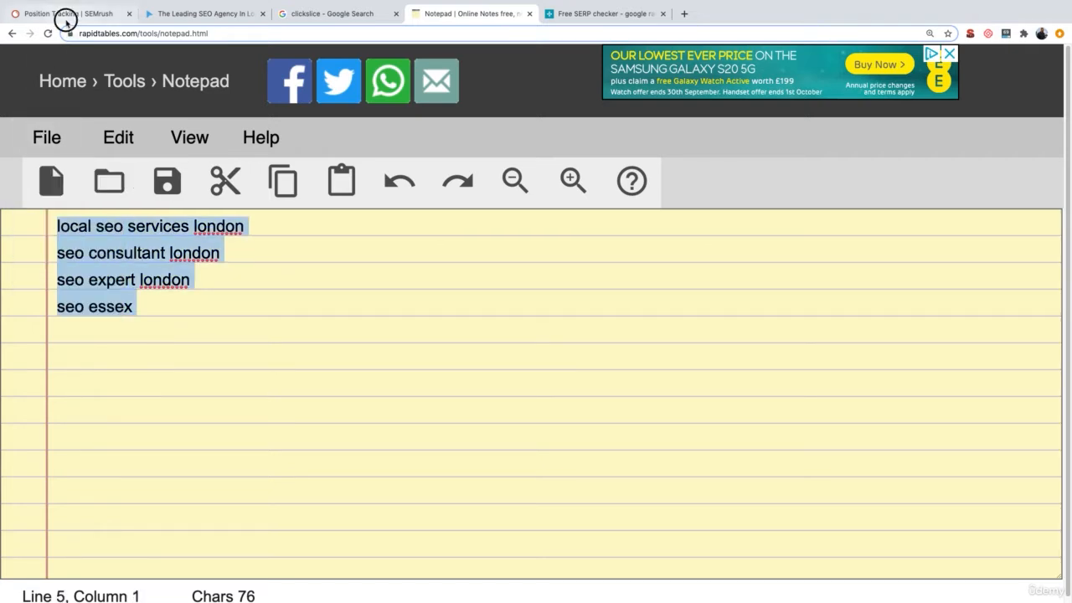
{"action": "left_click", "coordinate": [67, 14]}
{"action": "left_click", "coordinate": [410, 215]}
{"action": "type", "text": "local seo services london seo consultant london seo expert london seo essex"}
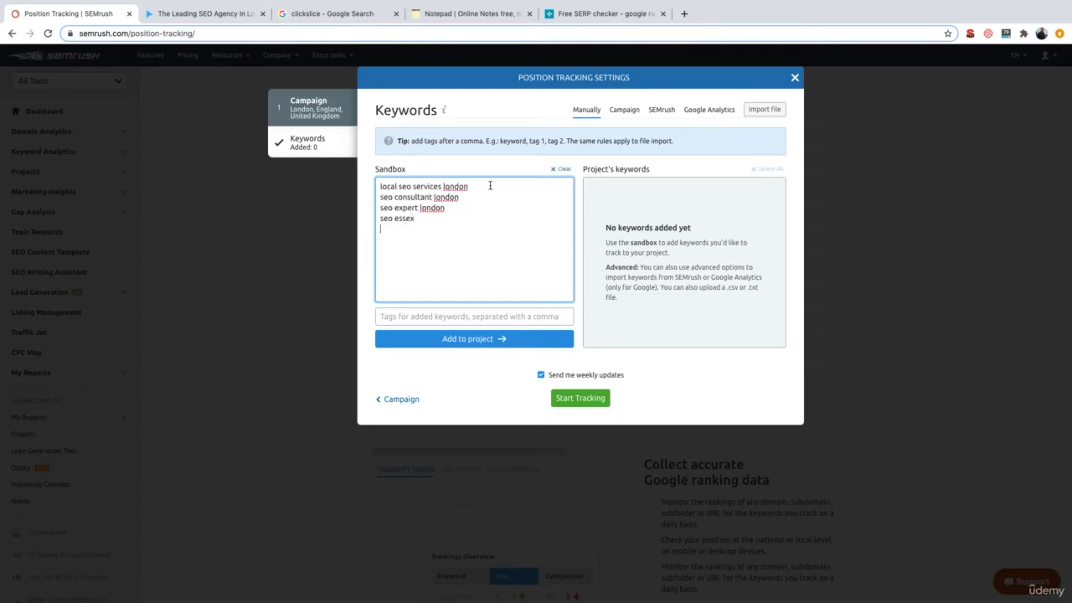
Add the sandbox keywords to the project and start tracking them
{"action": "double_click", "coordinate": [459, 187]}
{"action": "left_click", "coordinate": [486, 343]}
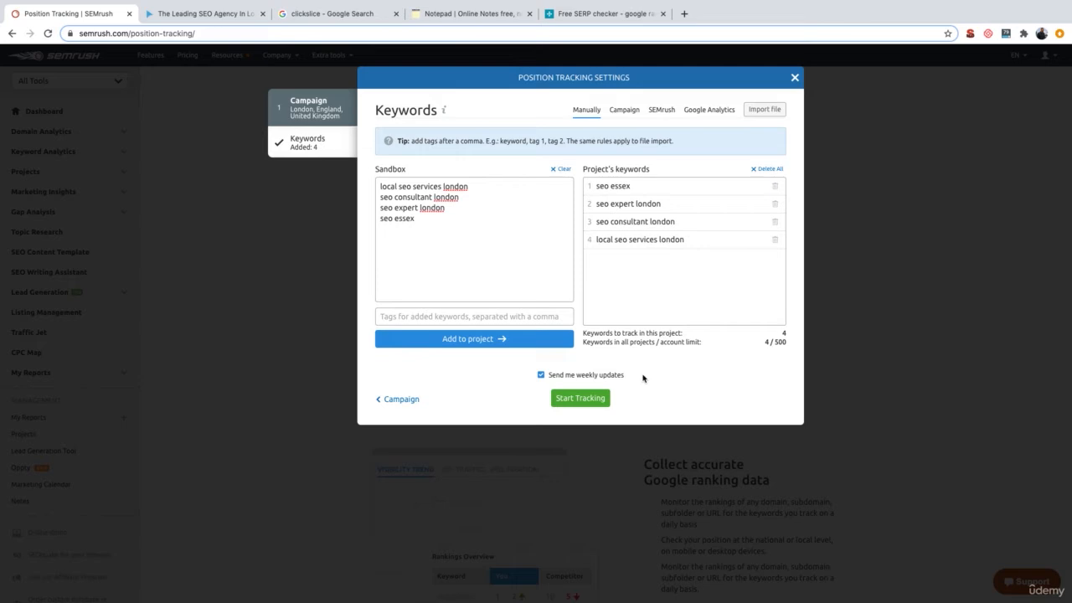
{"action": "left_click", "coordinate": [581, 399]}
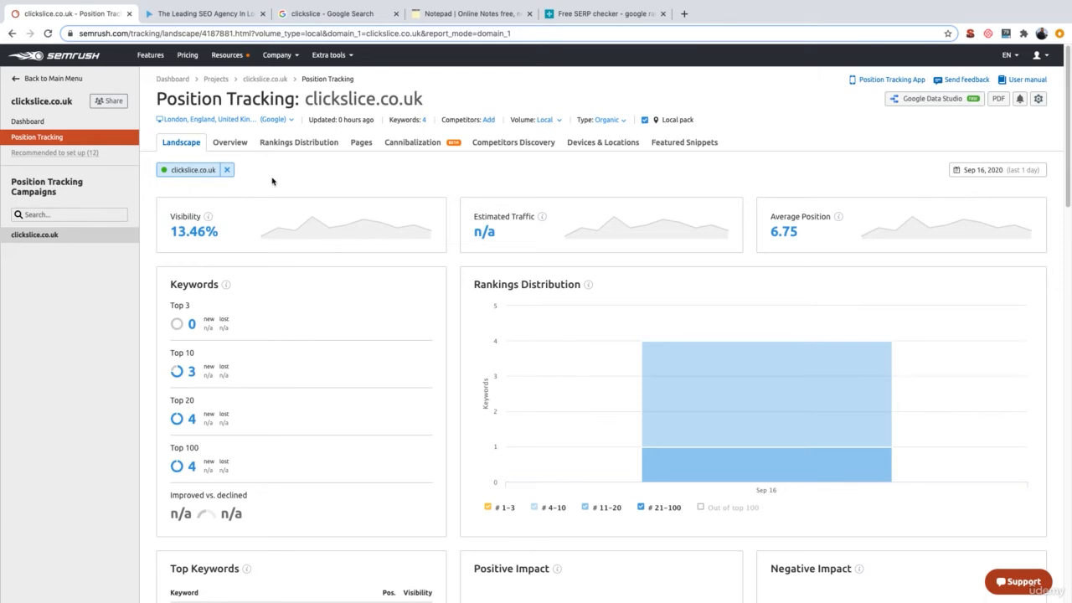
Open the campaign's overview and examine each keyword's position and visibility in the rankings table
{"action": "left_click", "coordinate": [231, 143]}
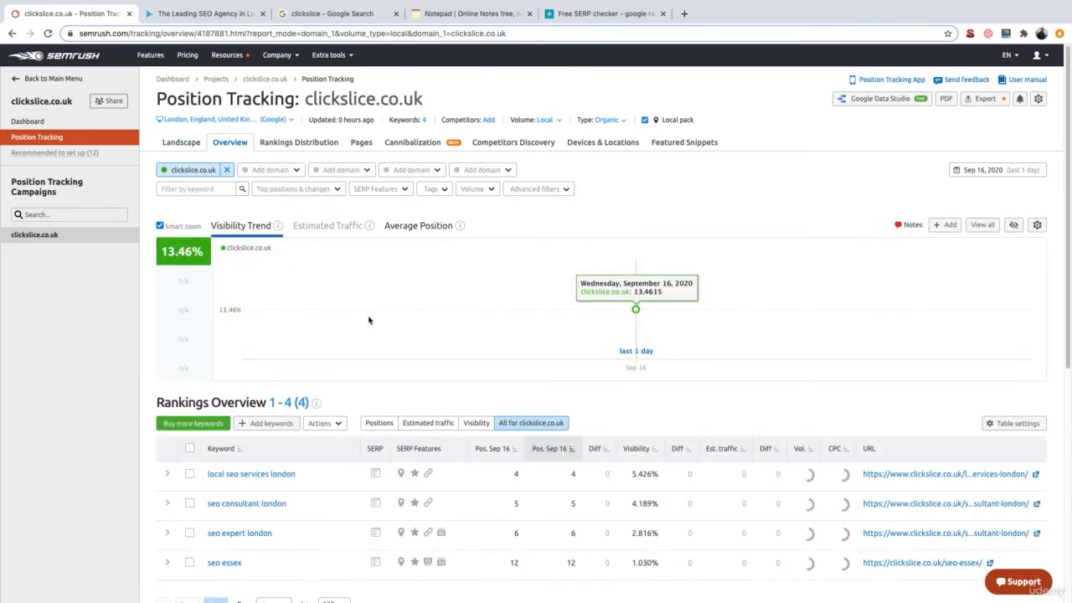
{"action": "scroll", "coordinate": [368, 318], "scroll_direction": "down", "scroll_amount": 1}
{"action": "scroll", "coordinate": [409, 489], "scroll_direction": "down", "scroll_amount": 4}
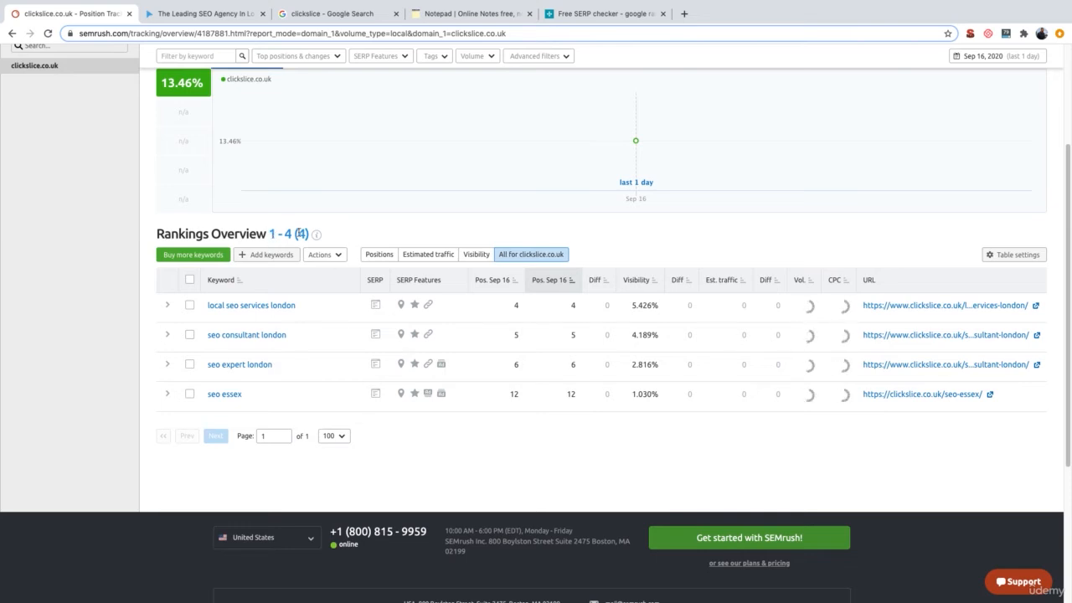
{"action": "scroll", "coordinate": [335, 326], "scroll_direction": "down", "scroll_amount": 1}
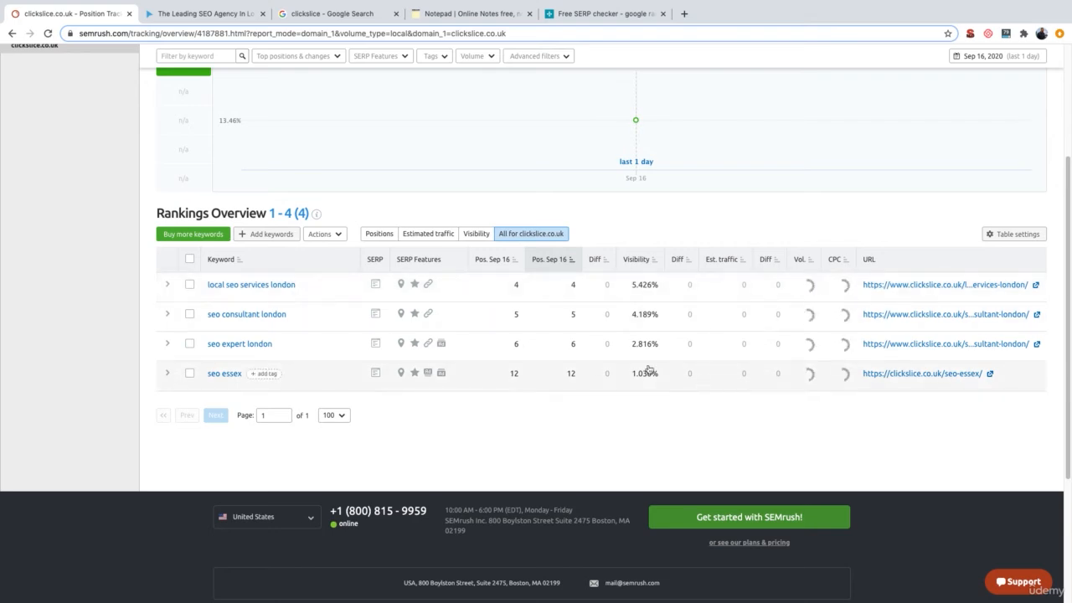
{"action": "mouse_move", "coordinate": [571, 374]}
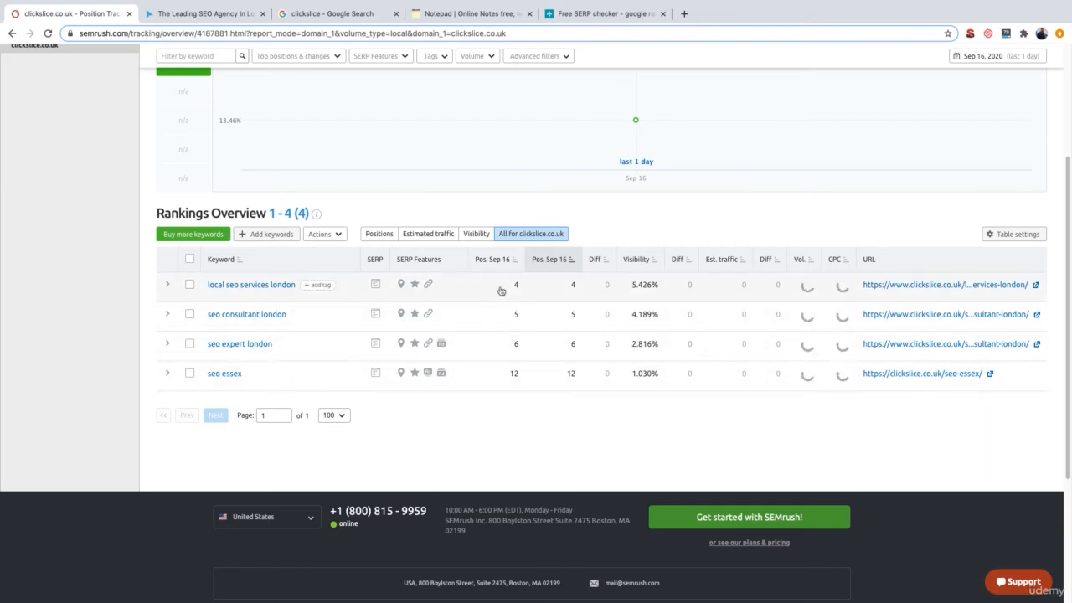
{"action": "mouse_move", "coordinate": [516, 314]}
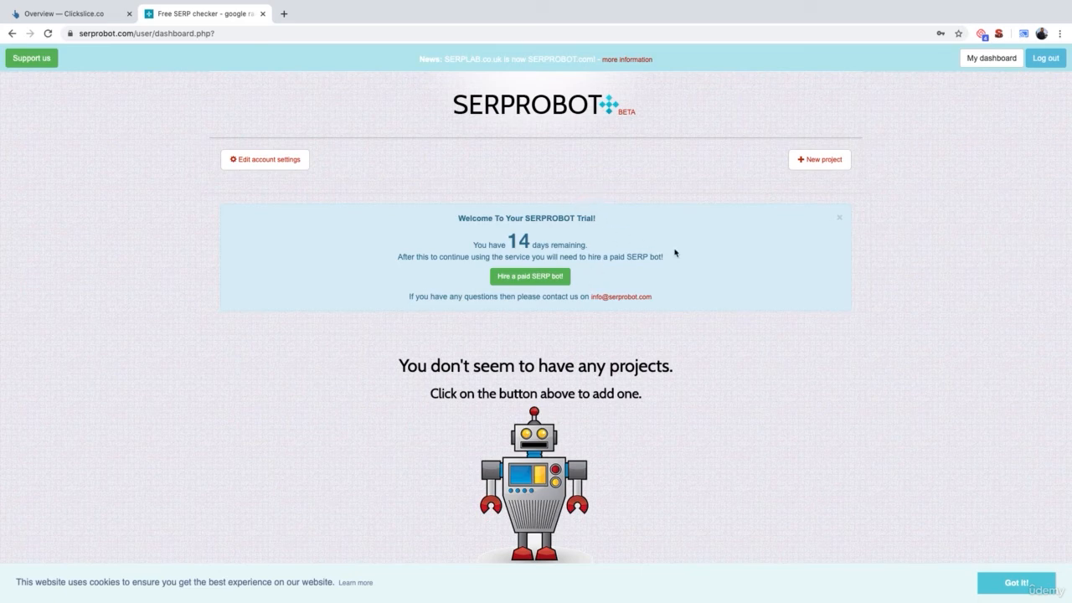
Switch to SERPROBOT and start a new project named ClickSlice for the domain clickslice.co.uk
{"action": "left_click", "coordinate": [825, 161]}
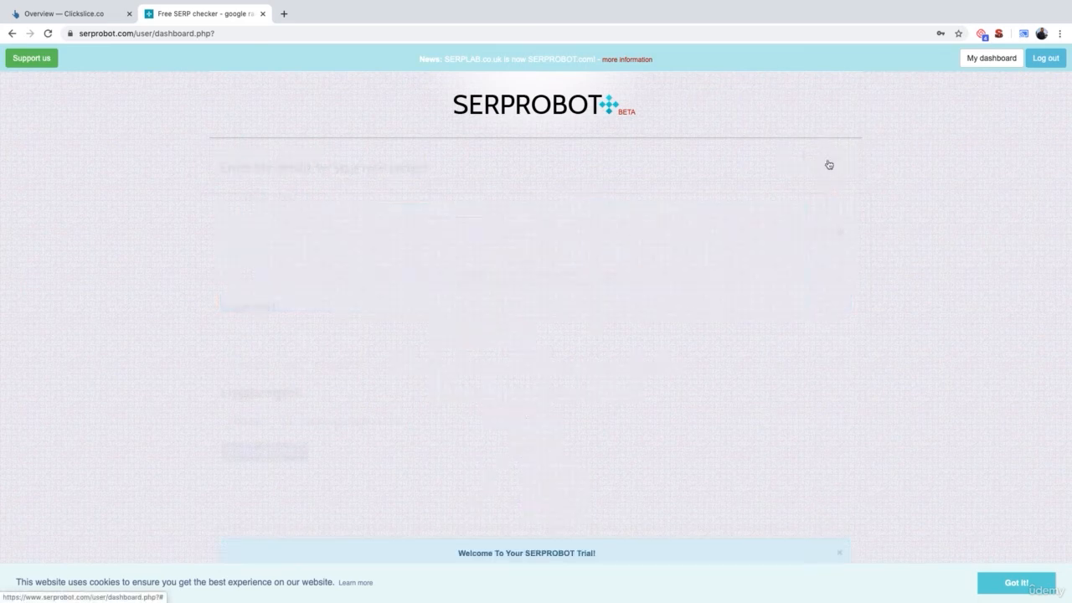
{"action": "left_click", "coordinate": [494, 192]}
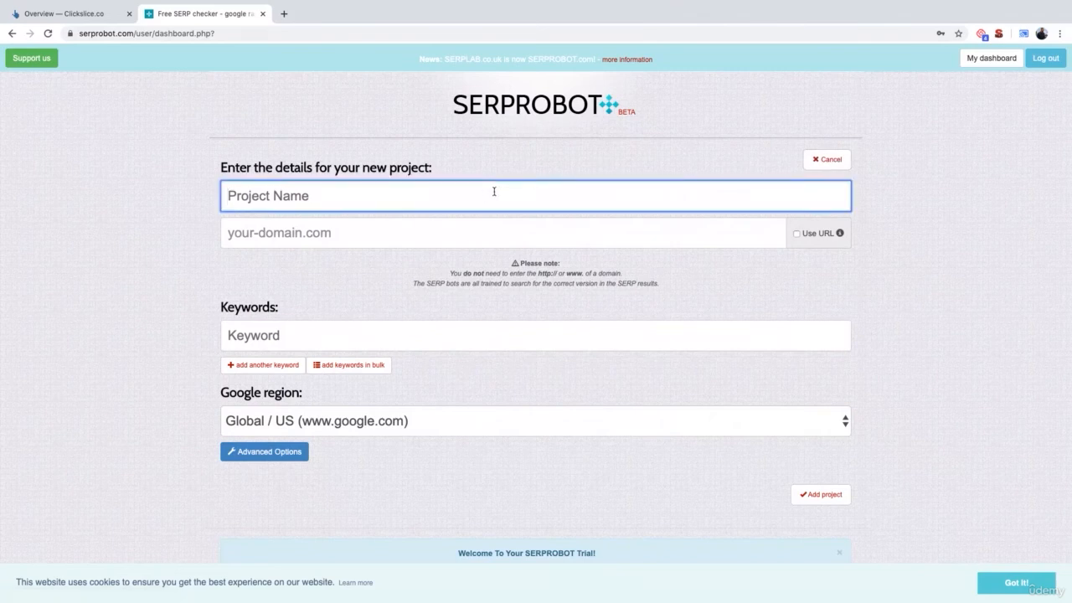
{"action": "type", "text": "ClickSlice"}
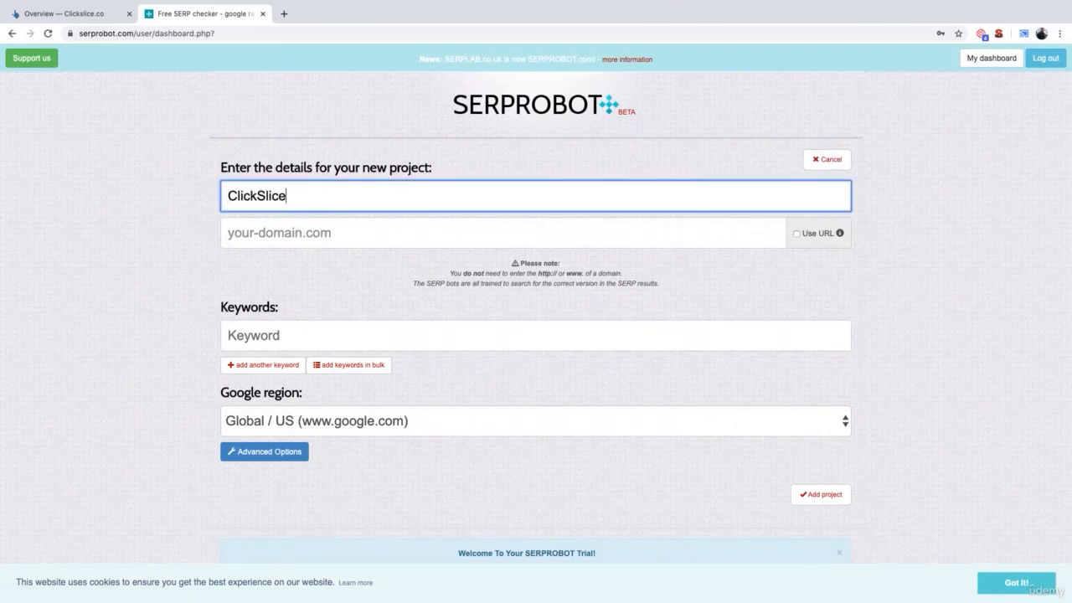
{"action": "left_click", "coordinate": [478, 232]}
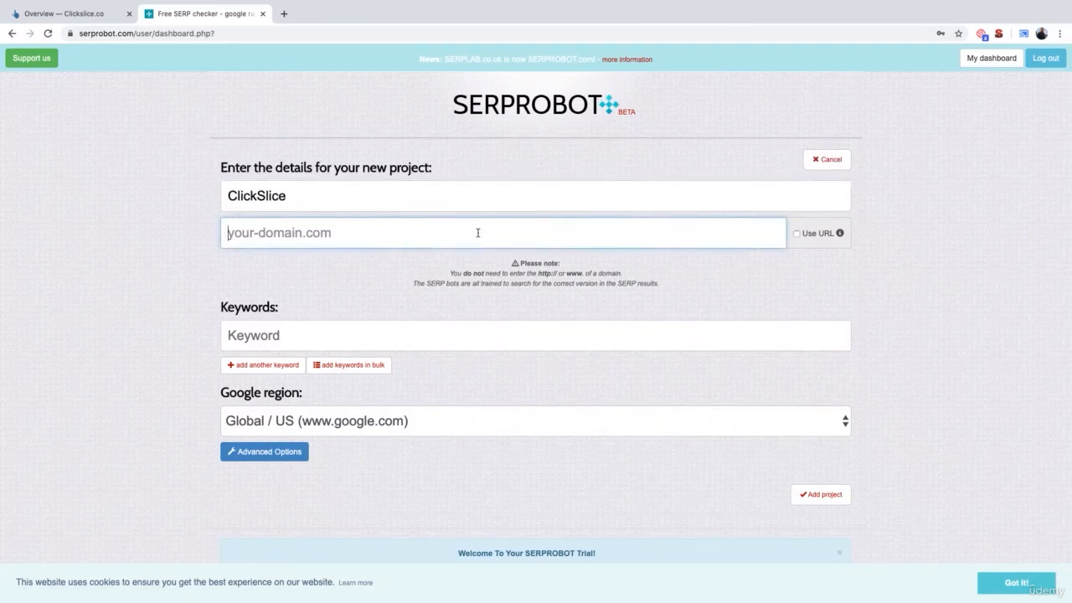
{"action": "type", "text": "clickslice.co.uk"}
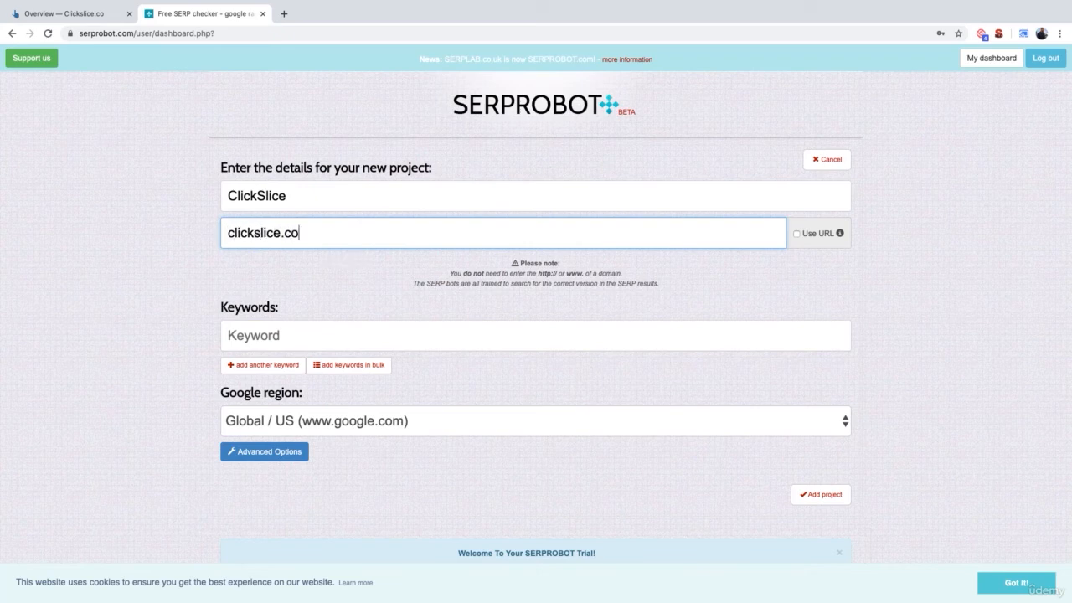
Enter "seo consultant london" and "seo services london" as the project's two keywords
{"action": "left_click", "coordinate": [354, 333]}
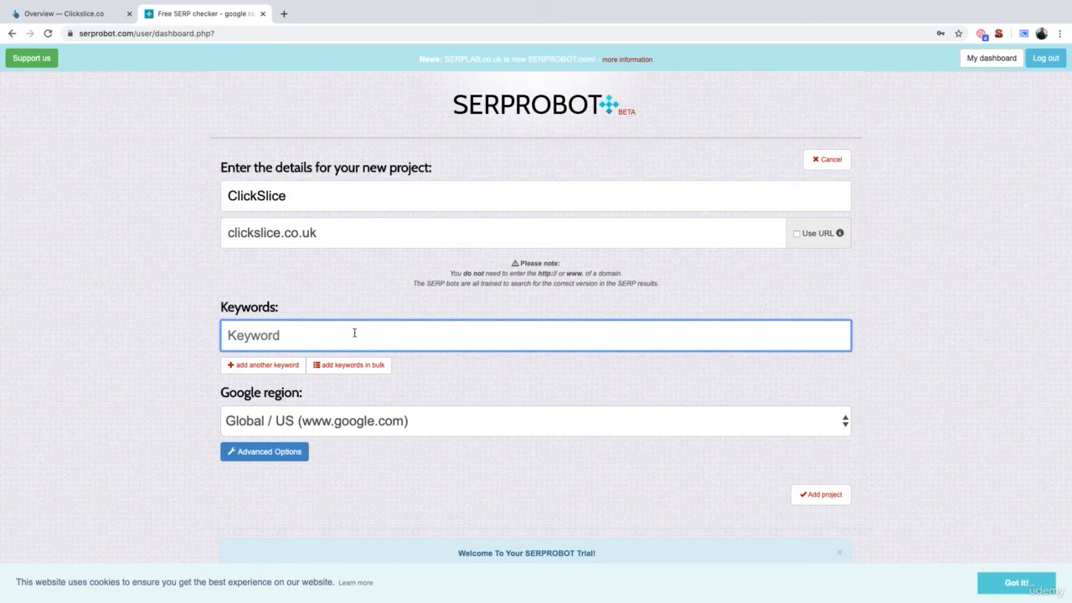
{"action": "type", "text": "seo consu"}
{"action": "type", "text": "ltant londo"}
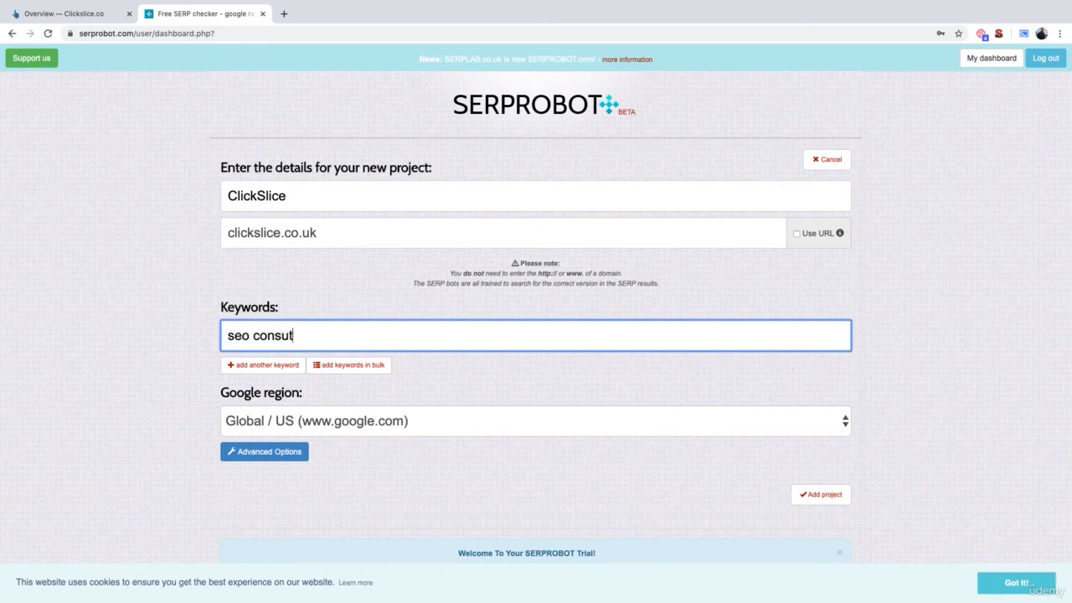
{"action": "type", "text": "n"}
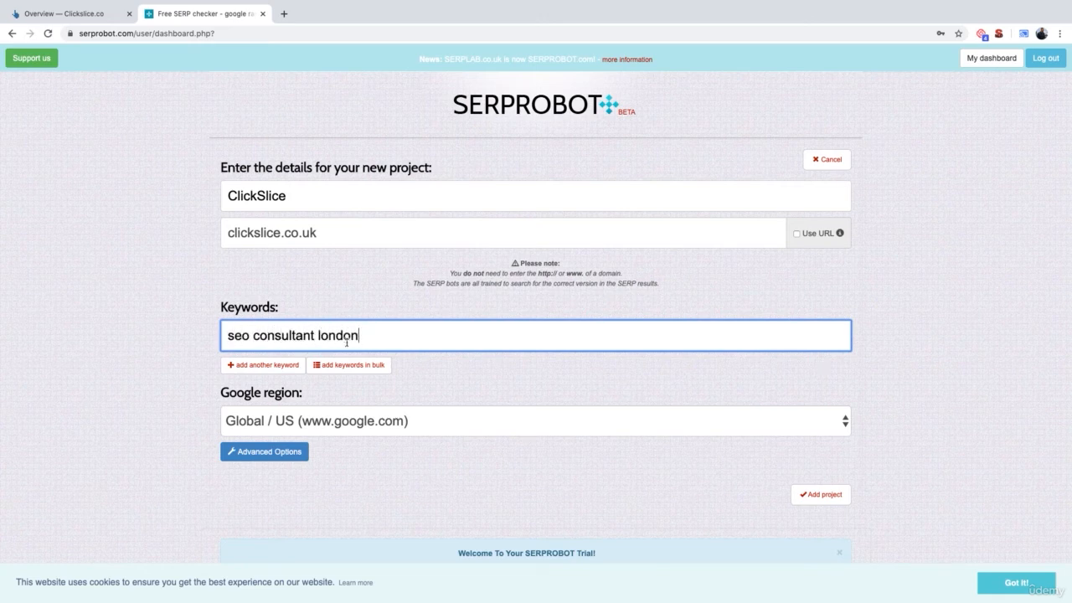
{"action": "left_click", "coordinate": [276, 365]}
{"action": "type", "text": "s"}
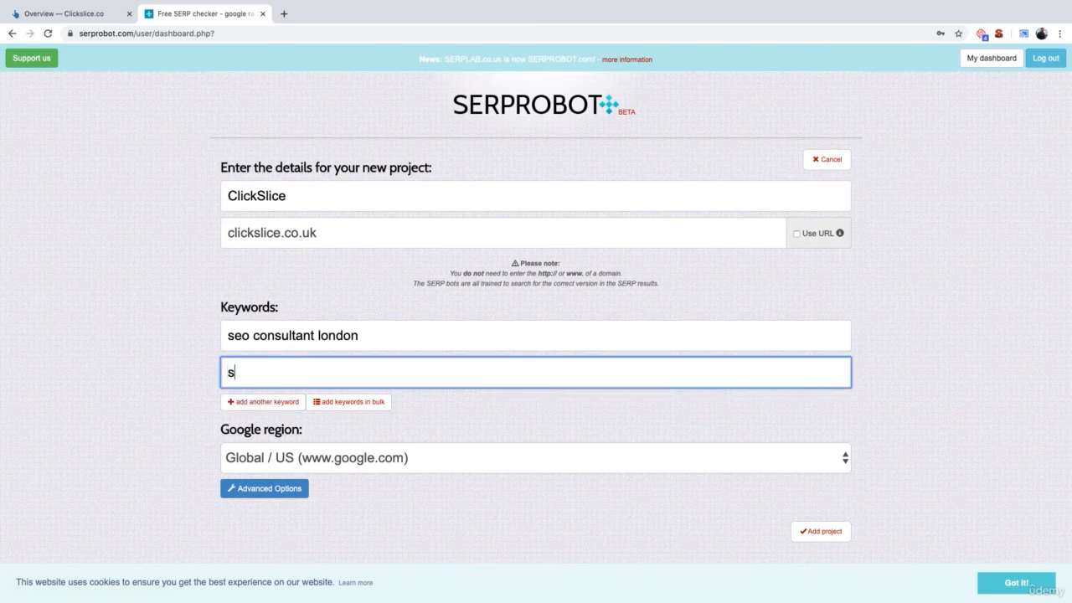
{"action": "type", "text": "eo services london"}
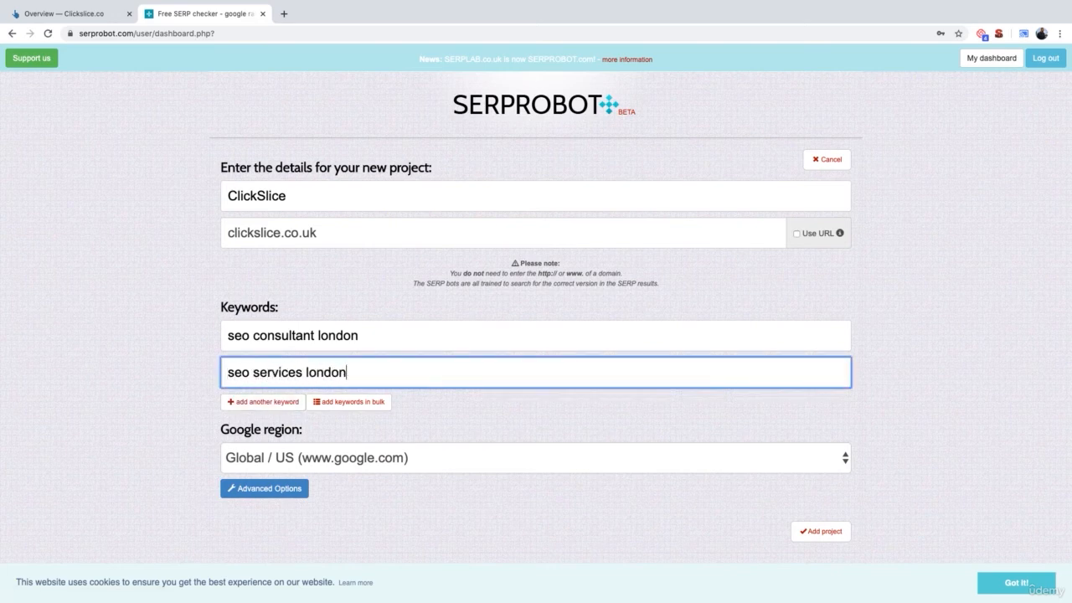
Add a third keyword, "local seo services london", to the new project
{"action": "left_click", "coordinate": [264, 402]}
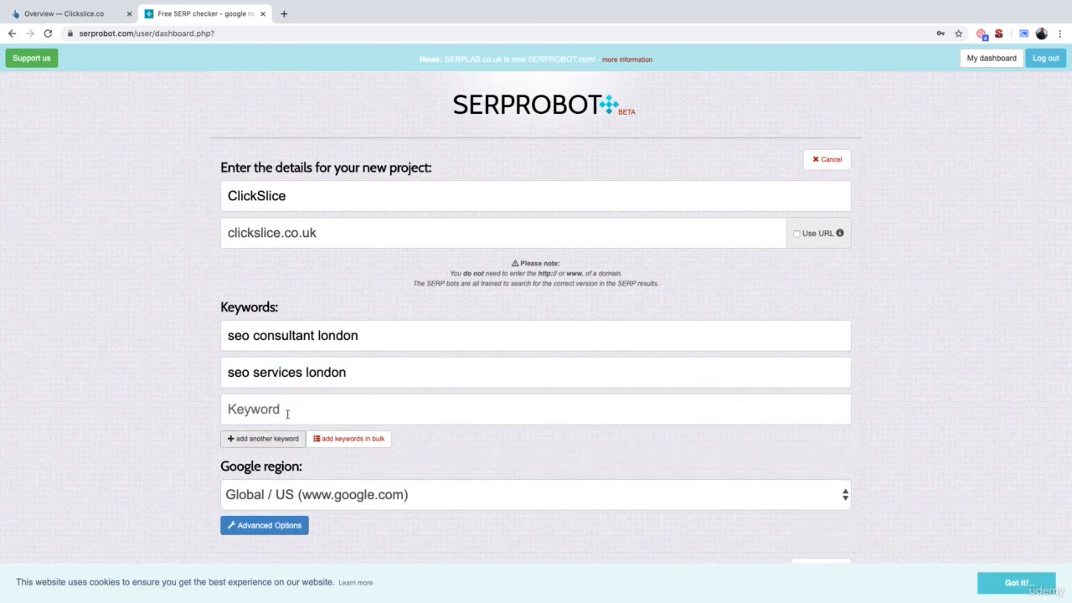
{"action": "left_click", "coordinate": [287, 413]}
{"action": "type", "text": "local seo "}
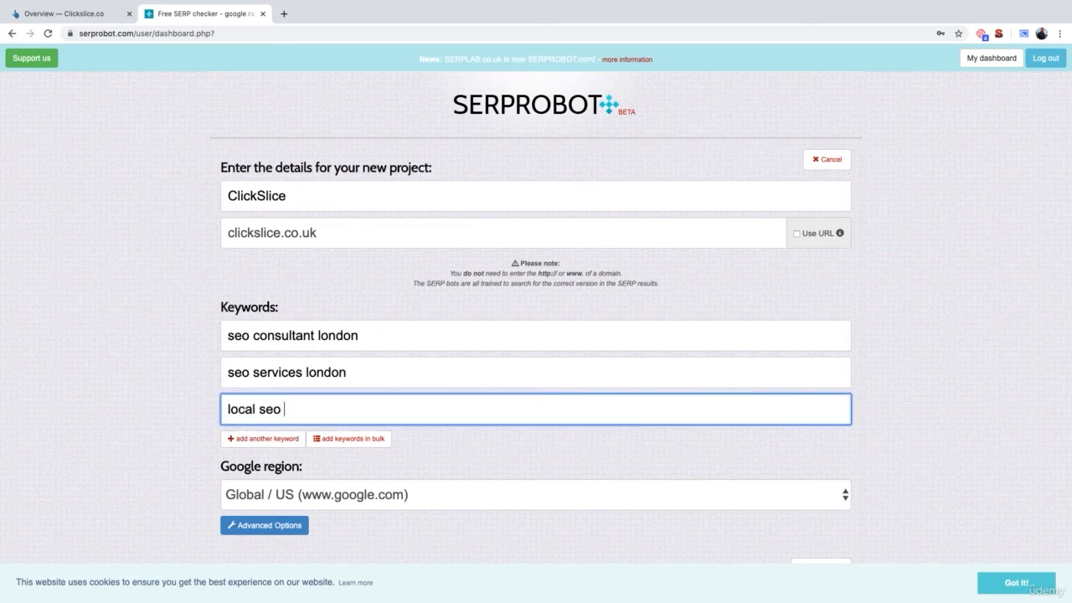
{"action": "type", "text": "services london"}
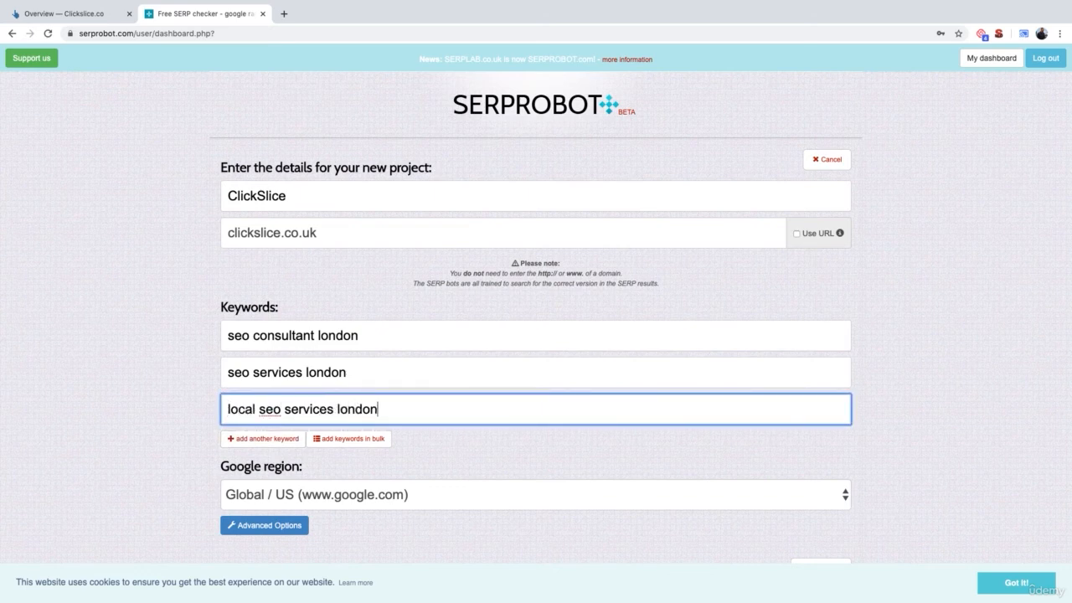
{"action": "scroll", "coordinate": [536, 335], "scroll_direction": "down", "scroll_amount": 1}
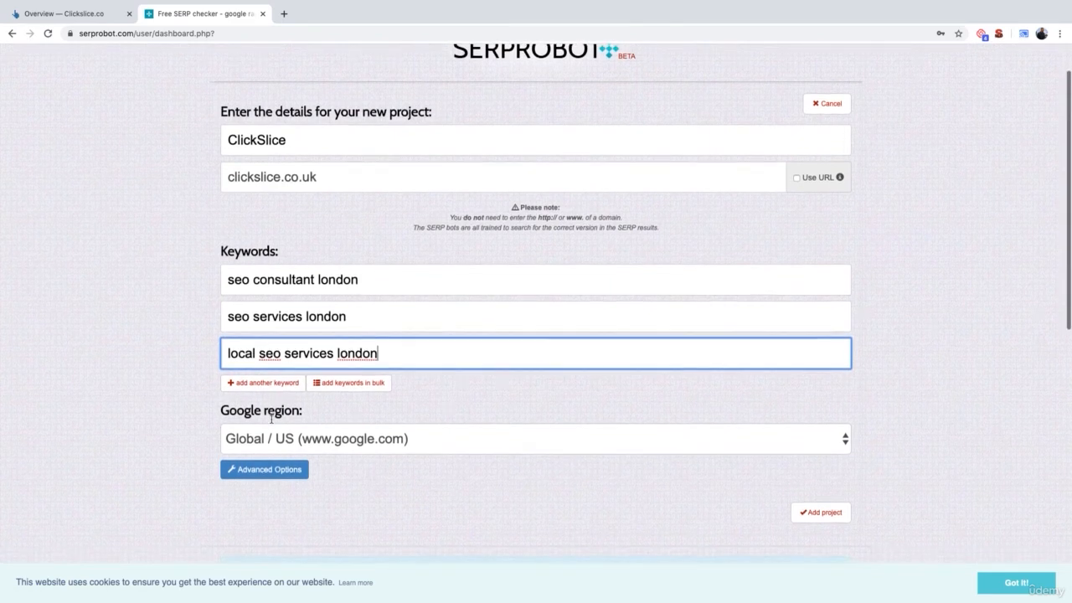
{"action": "scroll", "coordinate": [270, 419], "scroll_direction": "down", "scroll_amount": 1}
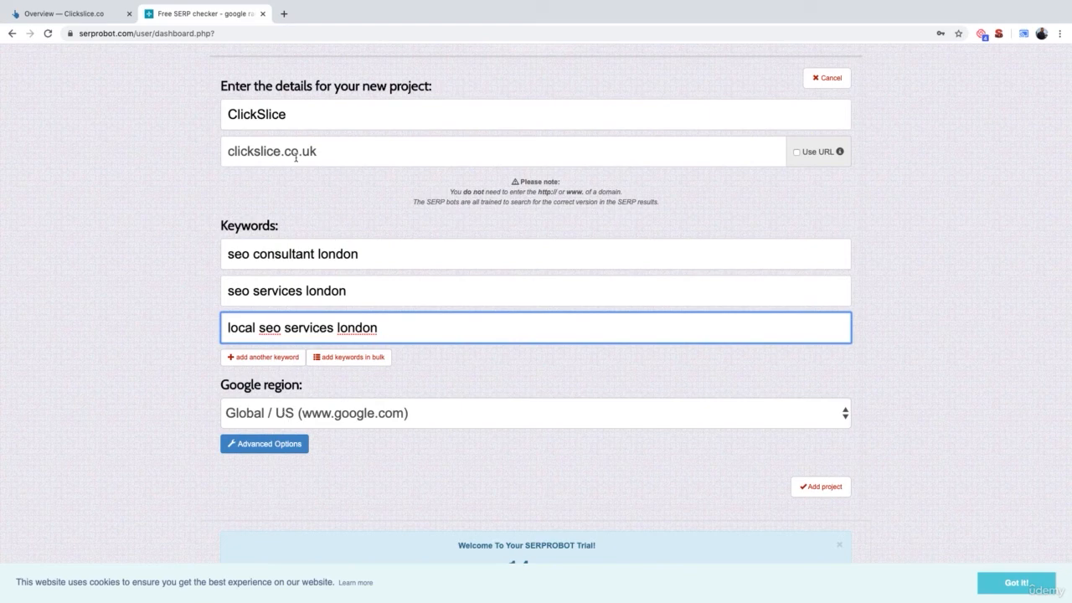
{"action": "left_click_drag", "start_coordinate": [283, 153], "coordinate": [318, 152]}
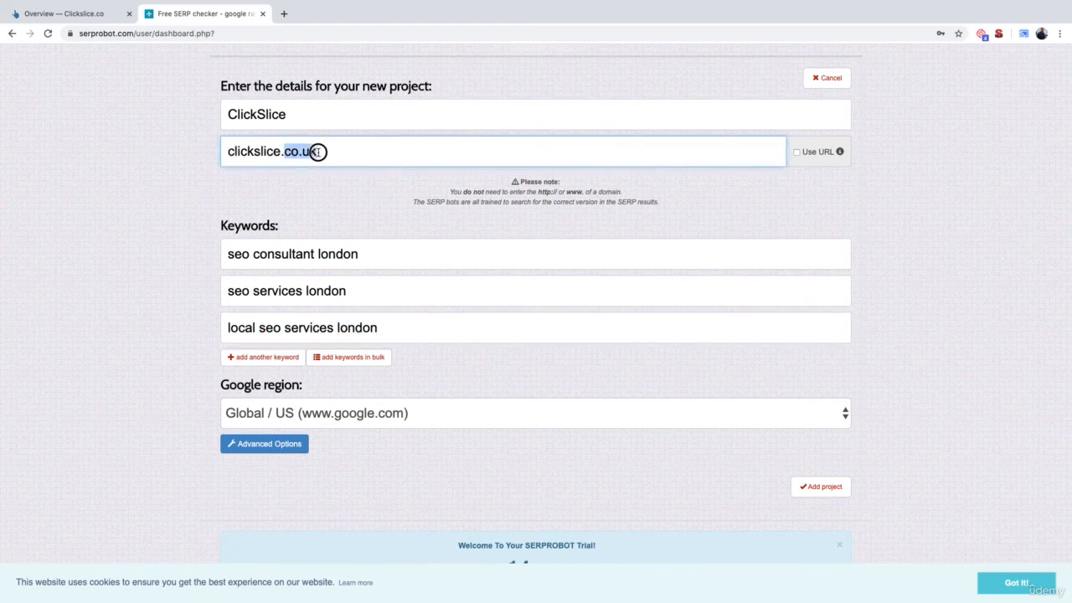
{"action": "left_click", "coordinate": [335, 411]}
{"action": "scroll", "coordinate": [335, 479], "scroll_direction": "down", "scroll_amount": 20}
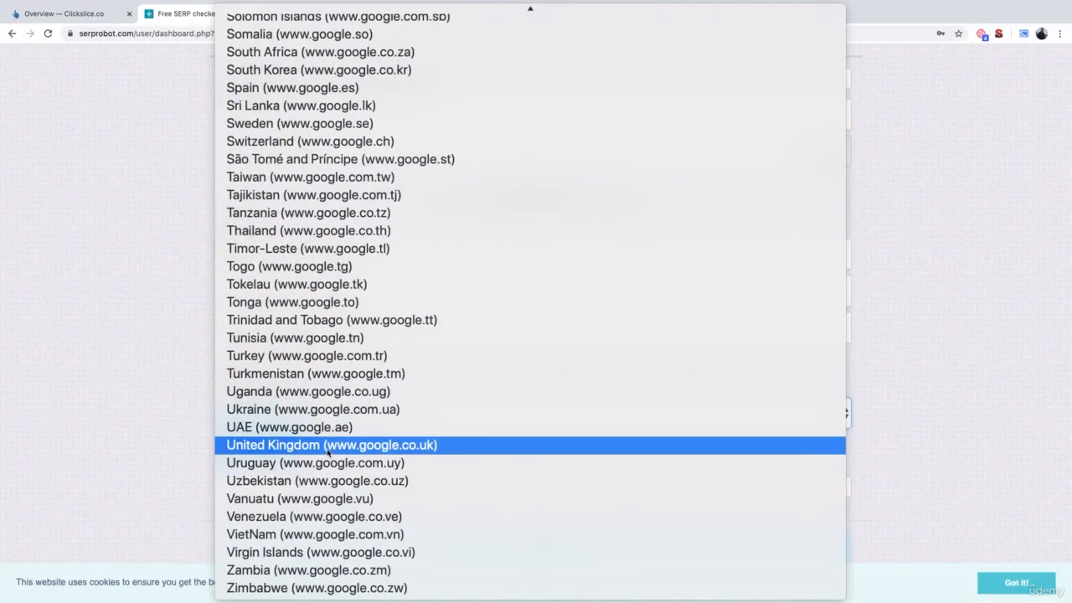
{"action": "left_click", "coordinate": [329, 449]}
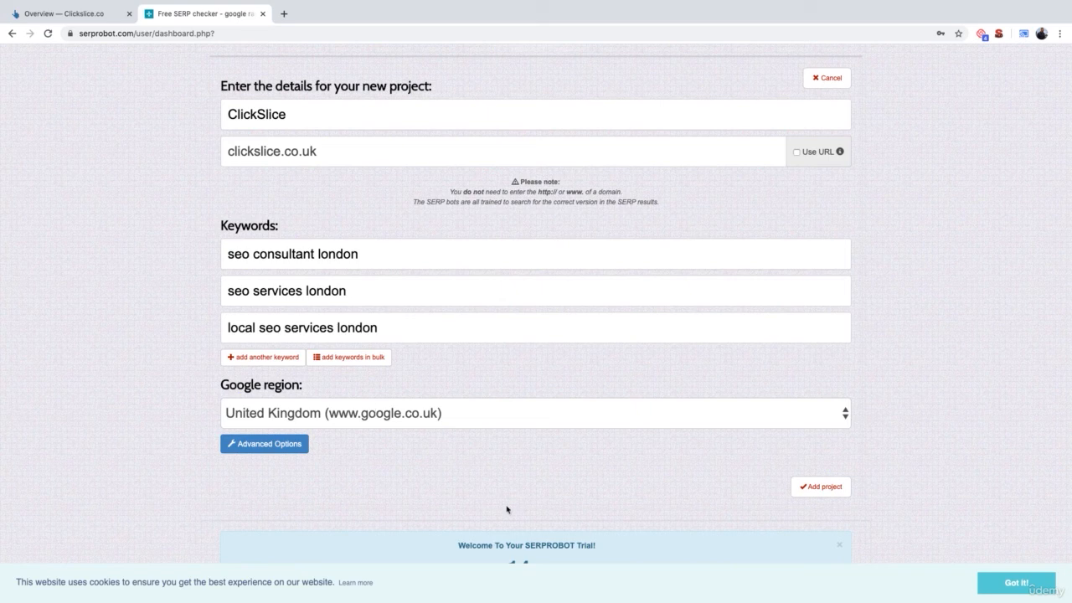
{"action": "left_click", "coordinate": [825, 489]}
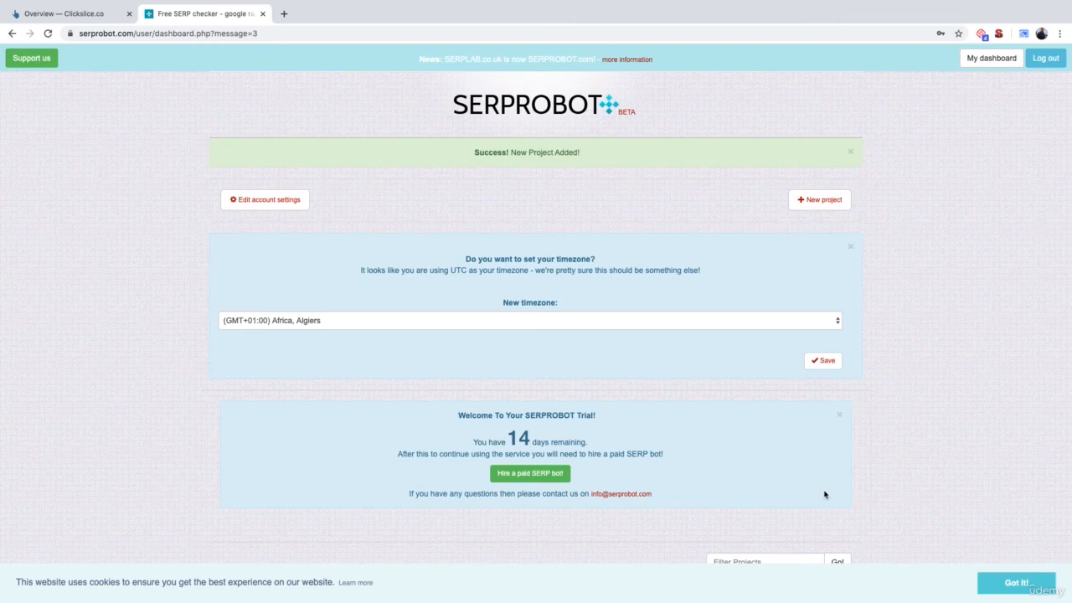
Accept the cookie notice and open the ClickSlice project from the dashboard's project list
{"action": "left_click", "coordinate": [1016, 582]}
{"action": "scroll", "coordinate": [885, 503], "scroll_direction": "down", "scroll_amount": 2}
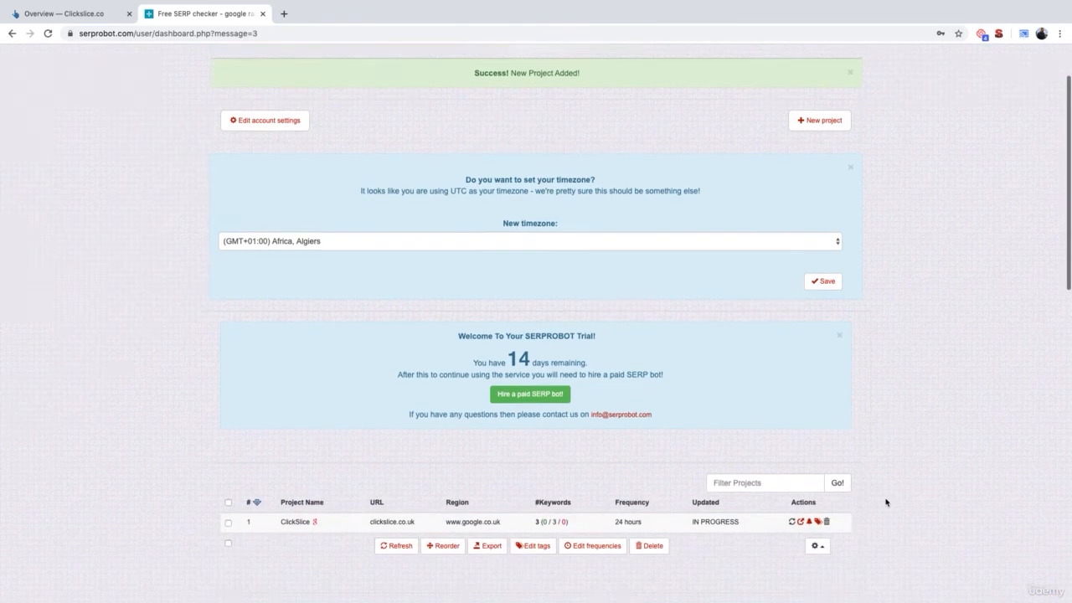
{"action": "scroll", "coordinate": [885, 502], "scroll_direction": "down", "scroll_amount": 1}
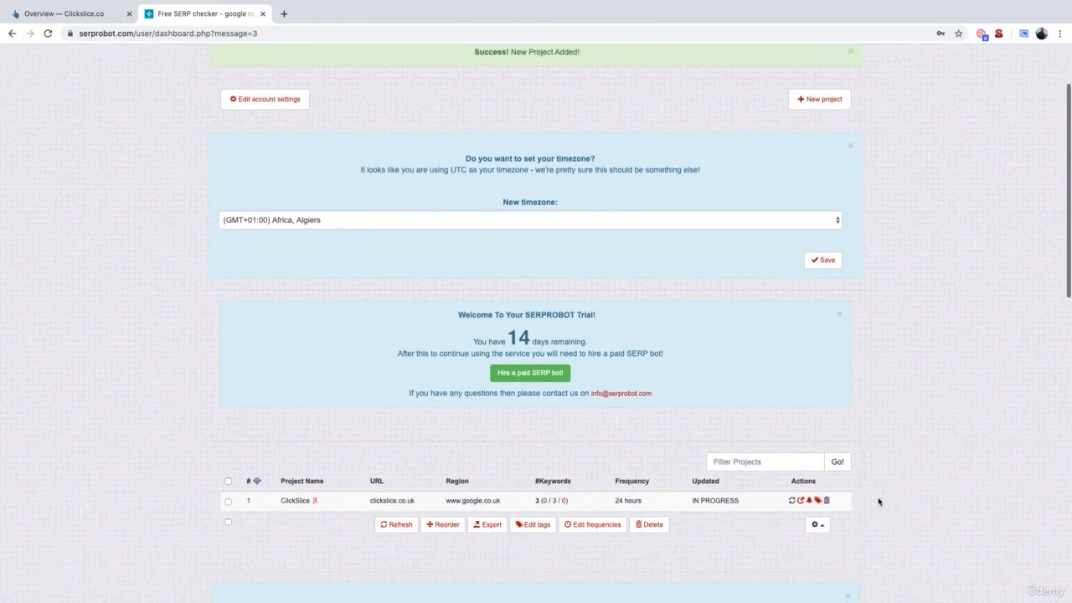
{"action": "left_click", "coordinate": [287, 502]}
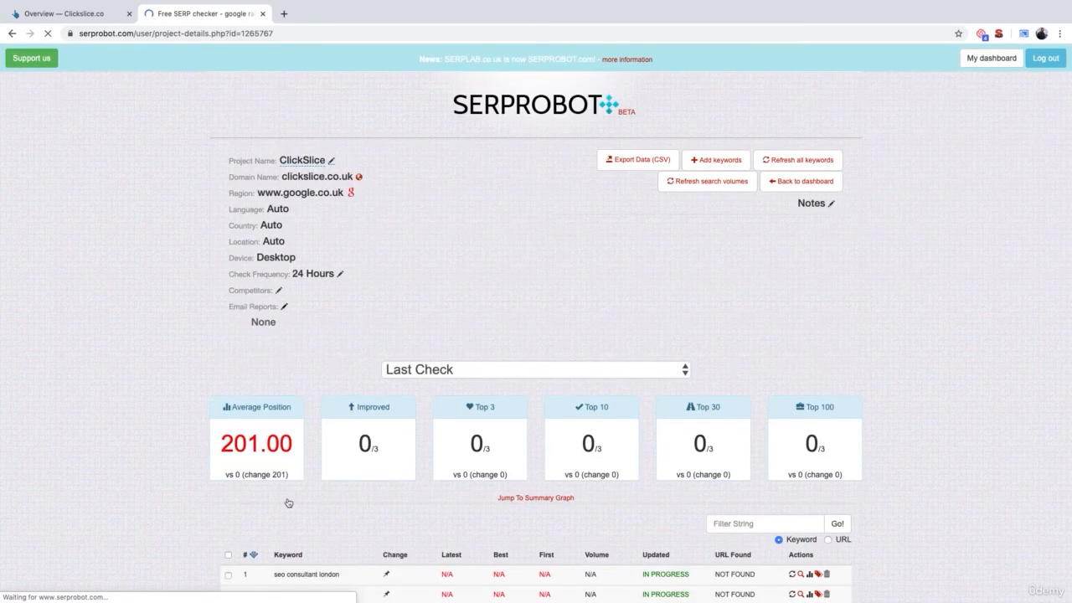
Examine the project's keyword rankings, including the last check summary and top SERPs for "seo consultant london"
{"action": "scroll", "coordinate": [288, 502], "scroll_direction": "down", "scroll_amount": 2}
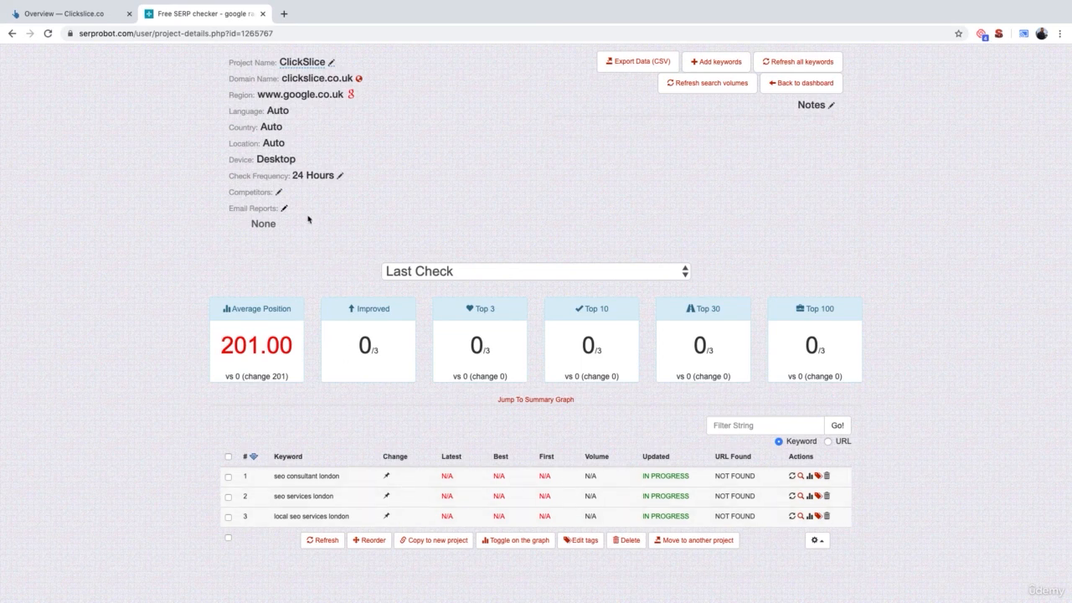
{"action": "scroll", "coordinate": [310, 220], "scroll_direction": "up", "scroll_amount": 1}
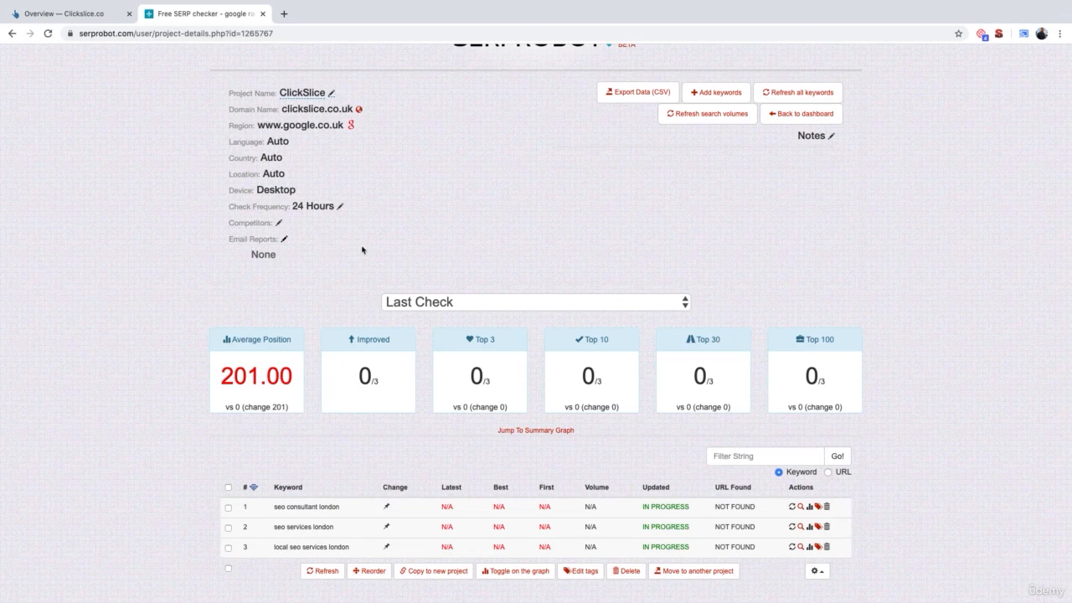
{"action": "scroll", "coordinate": [372, 294], "scroll_direction": "down", "scroll_amount": 3}
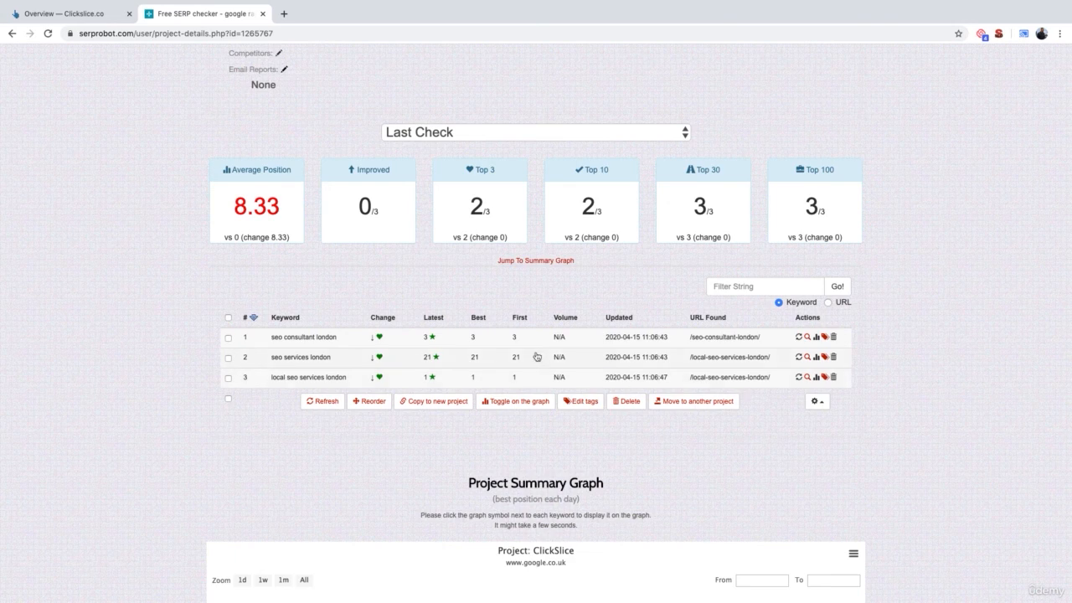
{"action": "left_click", "coordinate": [357, 345]}
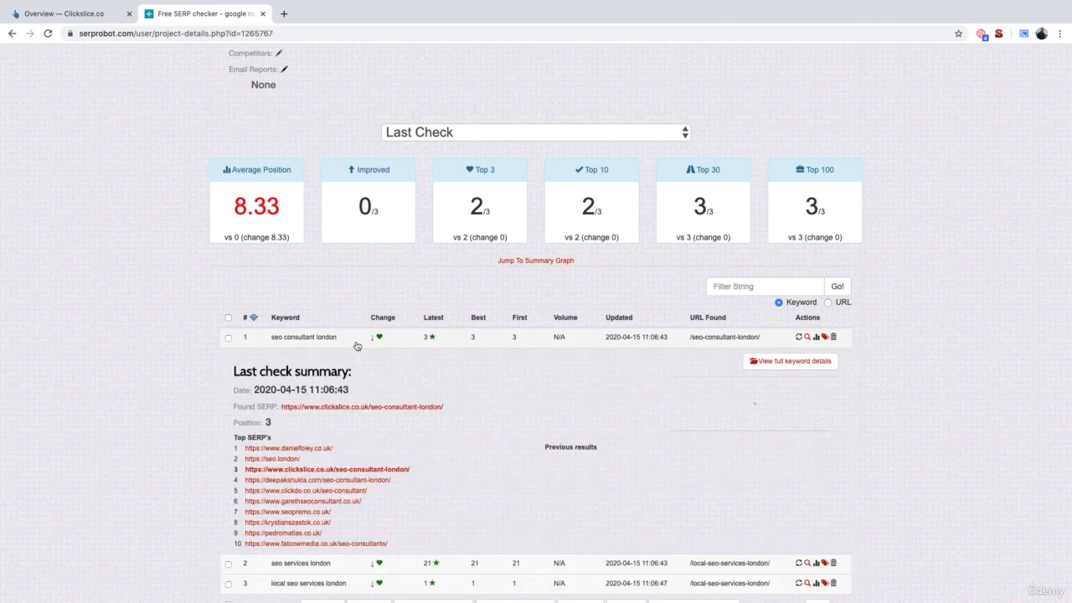
{"action": "scroll", "coordinate": [356, 345], "scroll_direction": "down", "scroll_amount": 1}
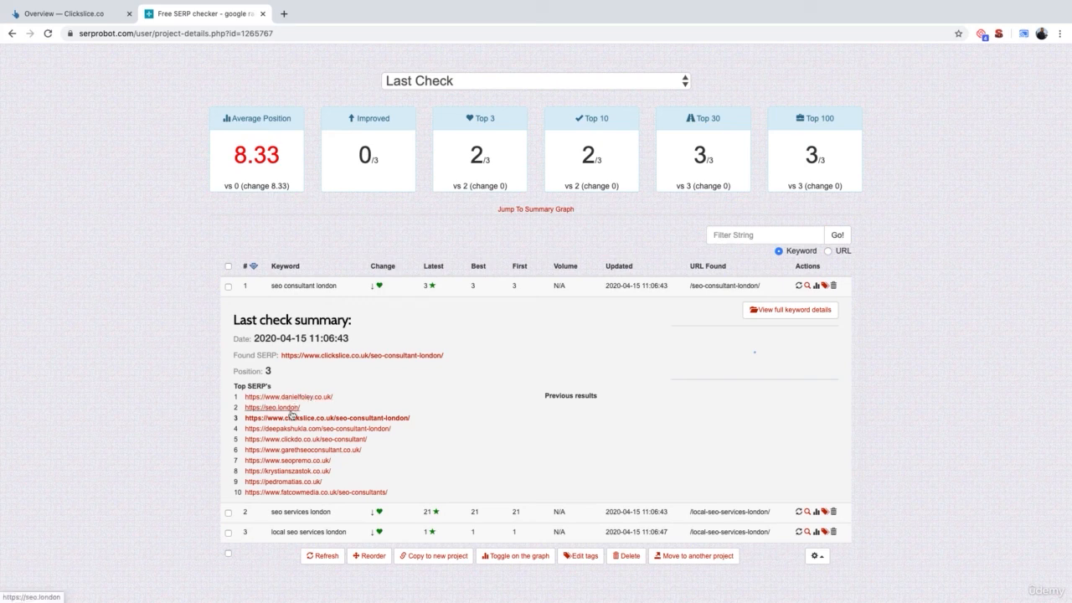
{"action": "left_click", "coordinate": [352, 286]}
{"action": "scroll", "coordinate": [348, 299], "scroll_direction": "up", "scroll_amount": 1}
{"action": "scroll", "coordinate": [347, 298], "scroll_direction": "up", "scroll_amount": 4}
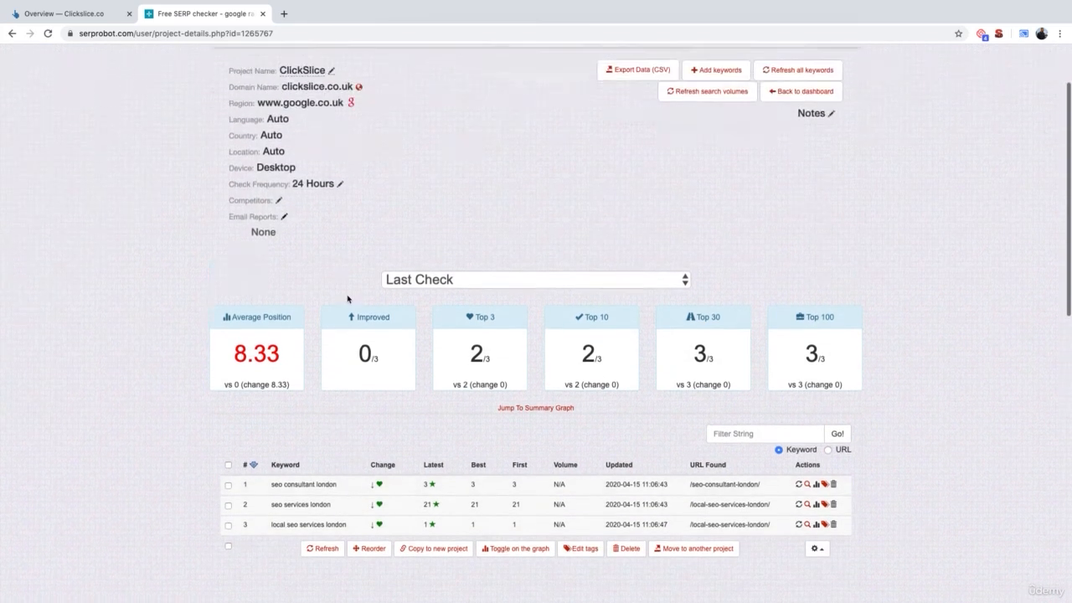